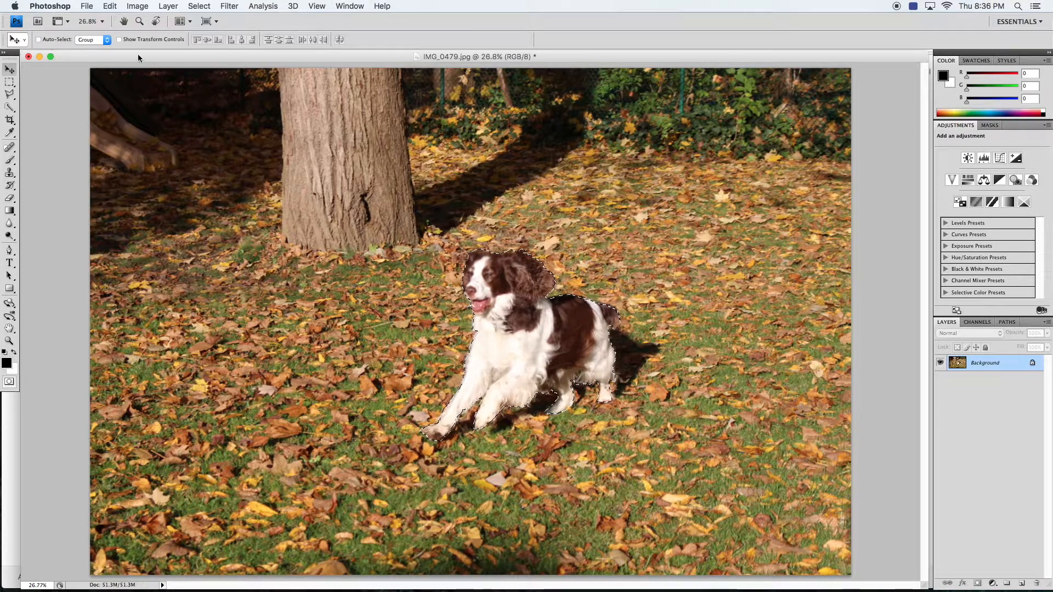
Copy the selected dog from the IMG_0479.jpg photo
click(109, 6)
click(126, 86)
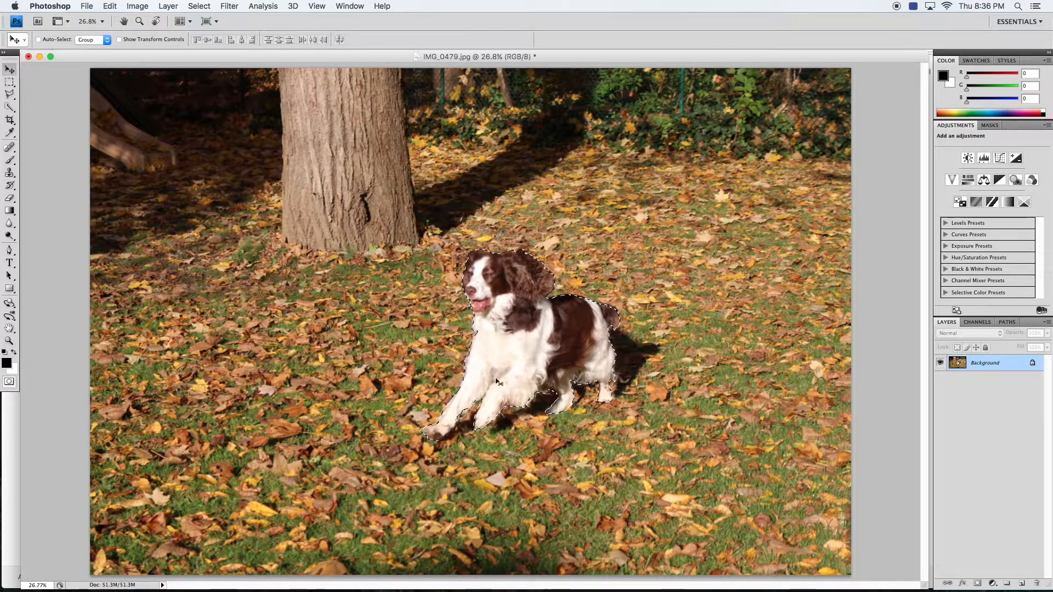
Switch to Chrome and search Google Images for "convertable", dismissing the location request
key(super+Tab)
key(super+Tab)
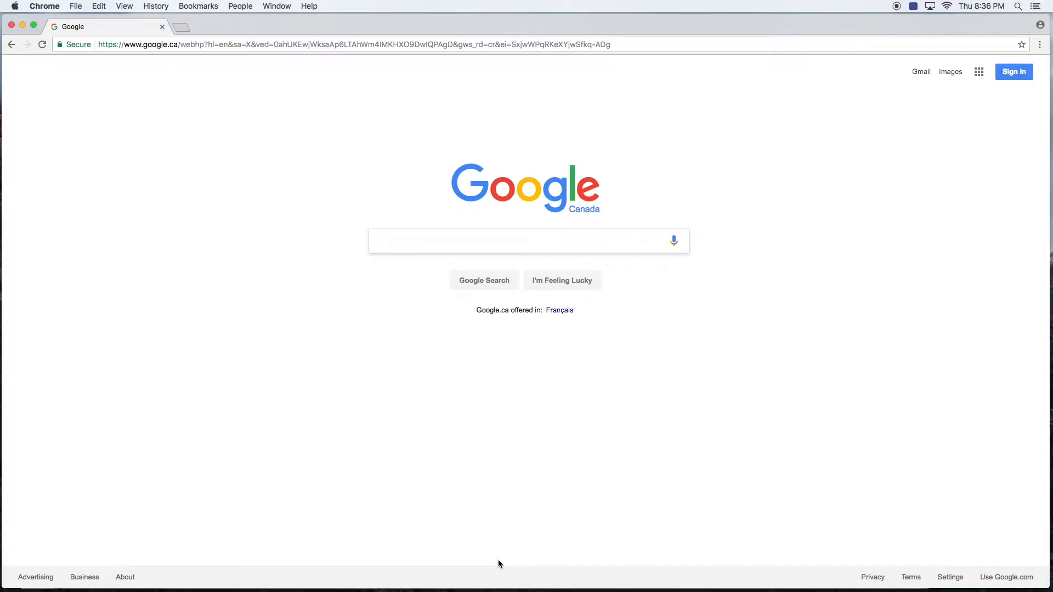
text(convert)
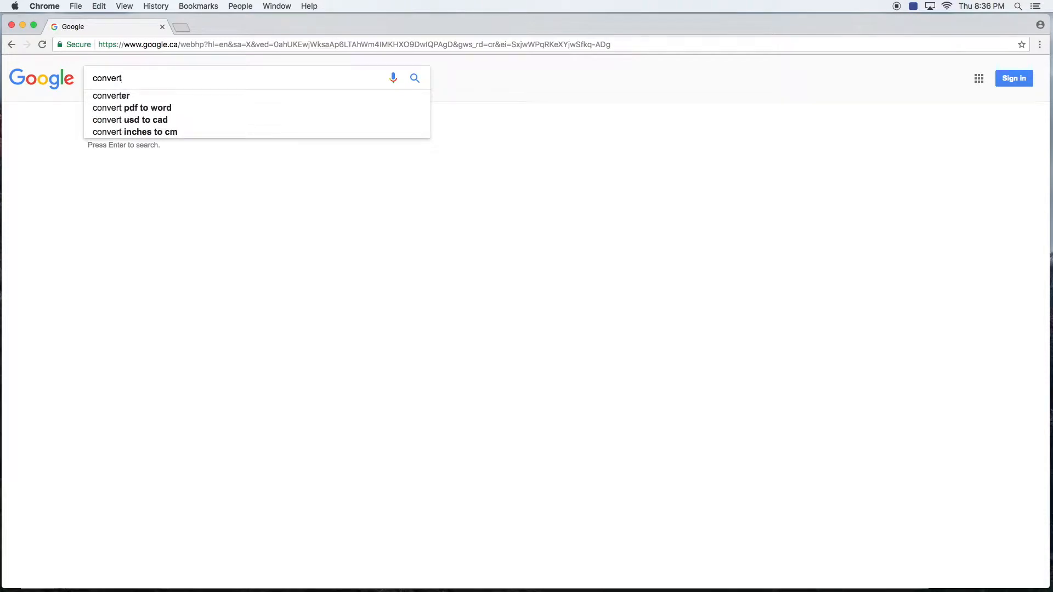
text(able)
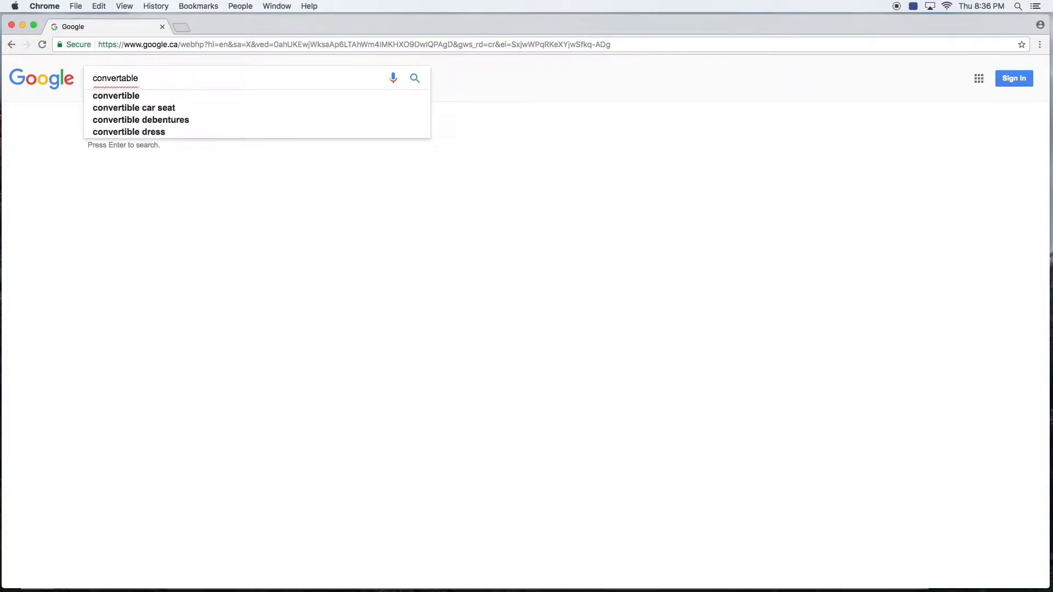
key(Return)
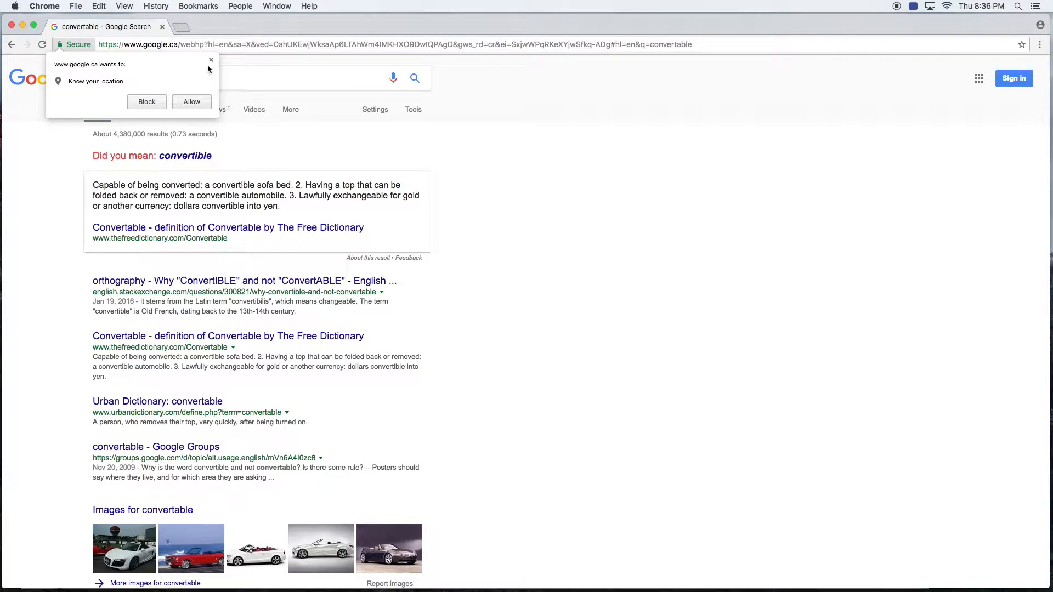
click(211, 60)
click(134, 109)
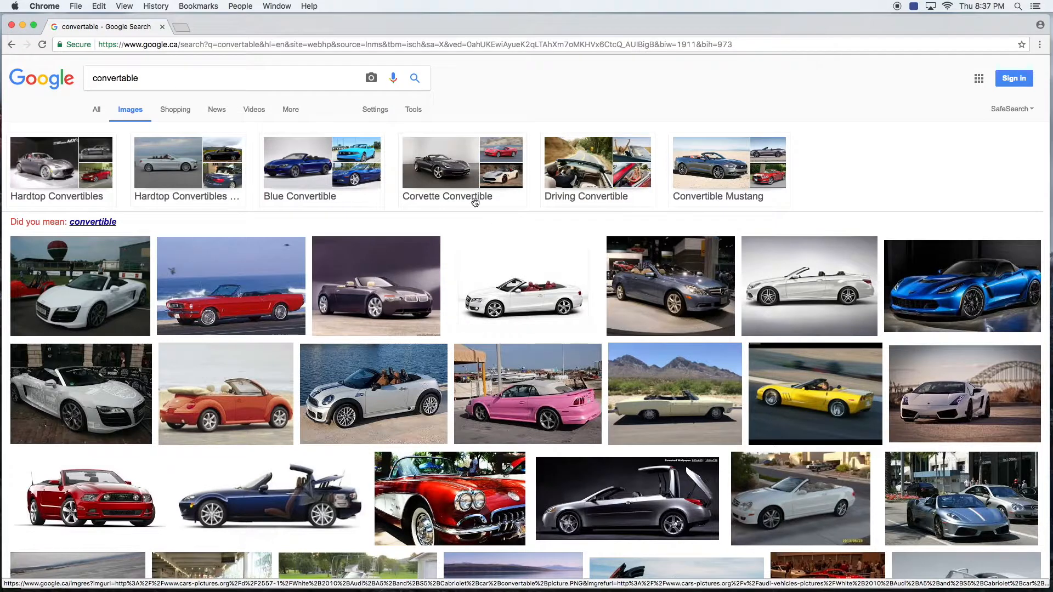
Filter the image results by Icon size, and switch the size filter to Large
click(415, 115)
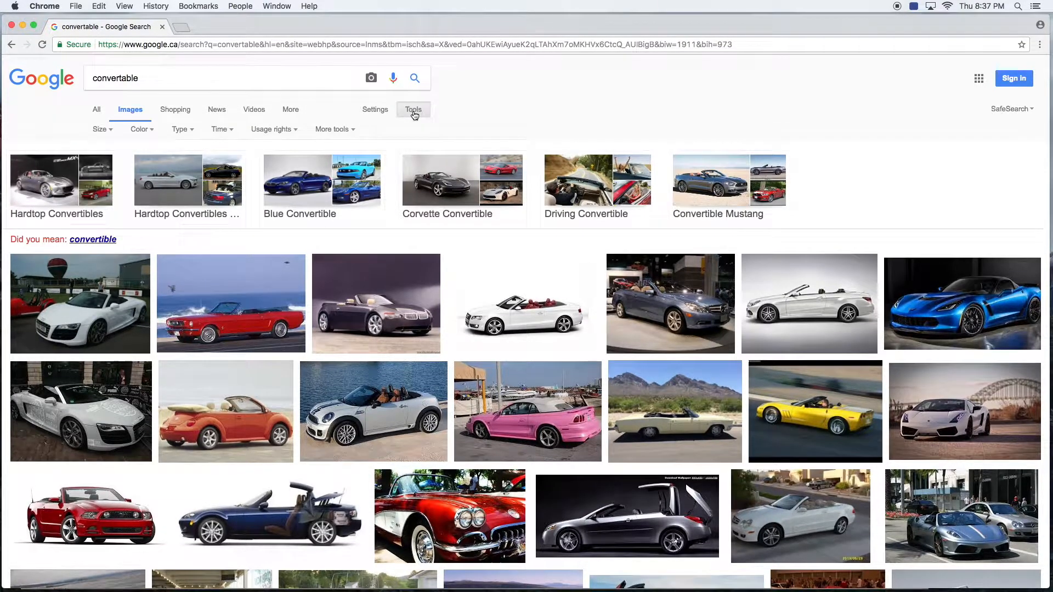
click(107, 133)
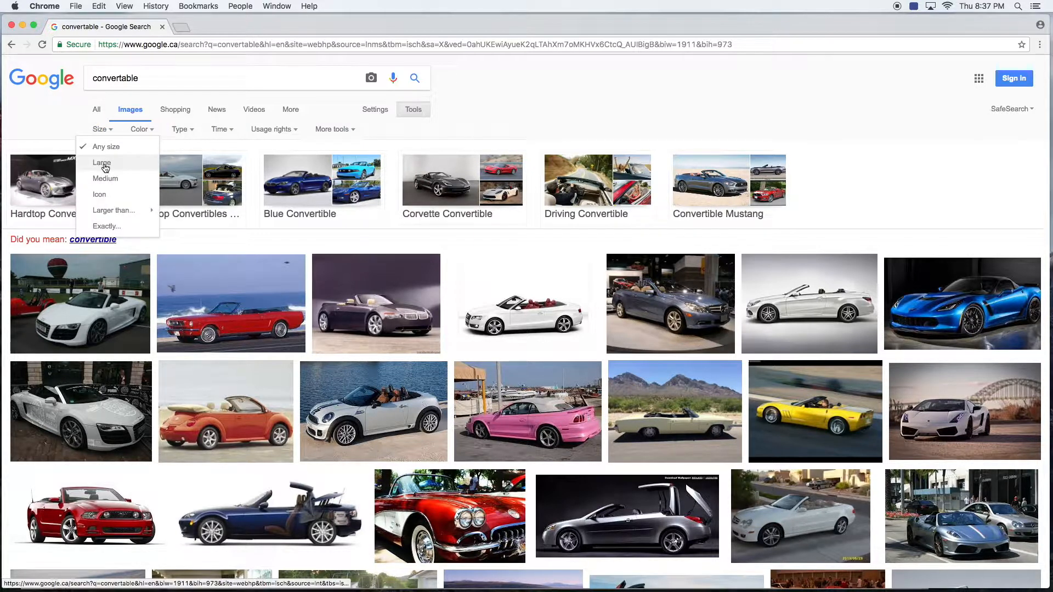
click(107, 196)
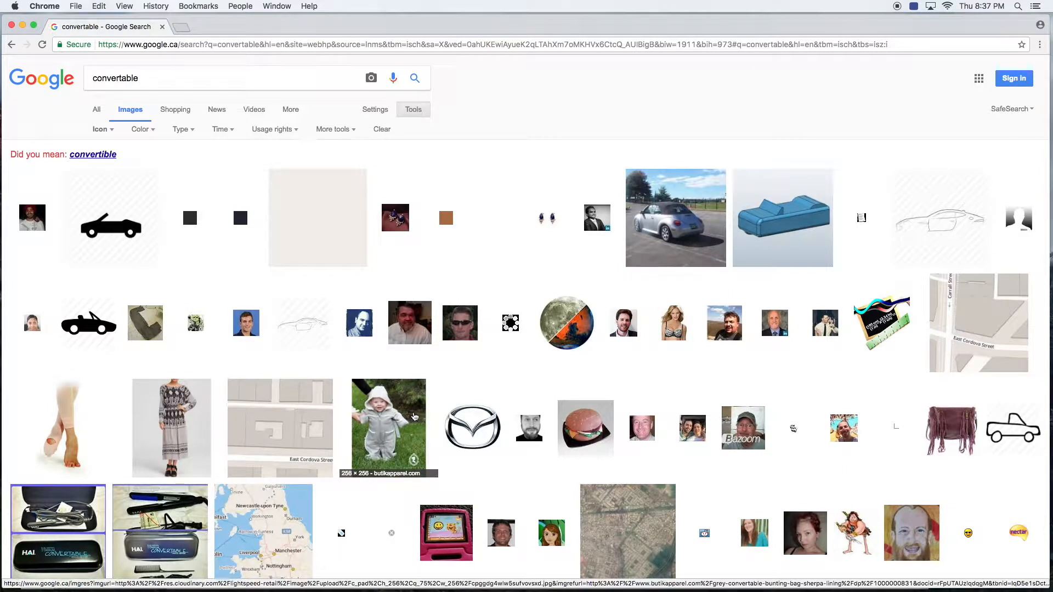
click(104, 129)
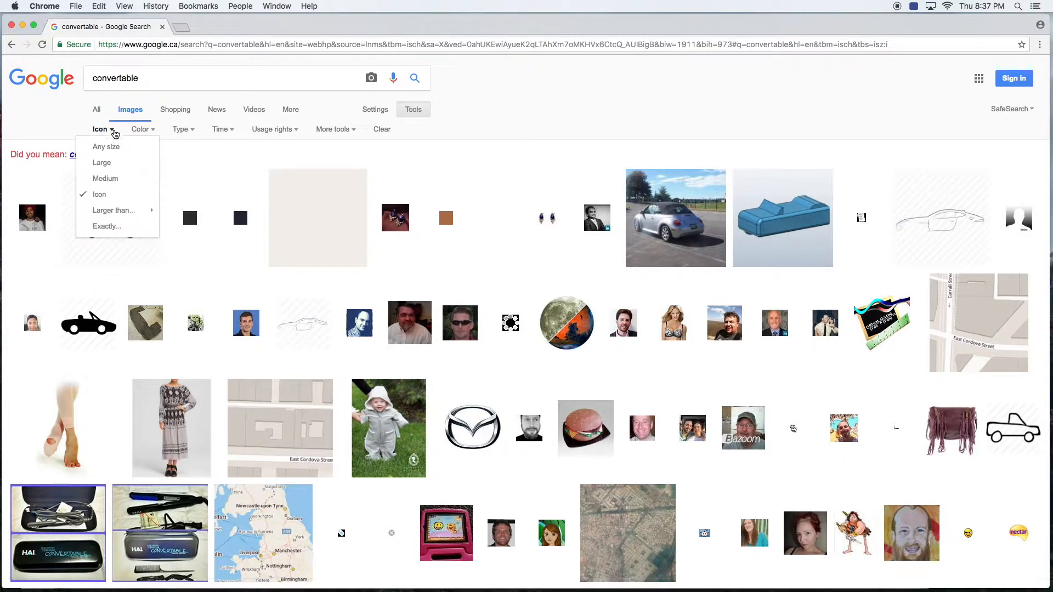
click(108, 166)
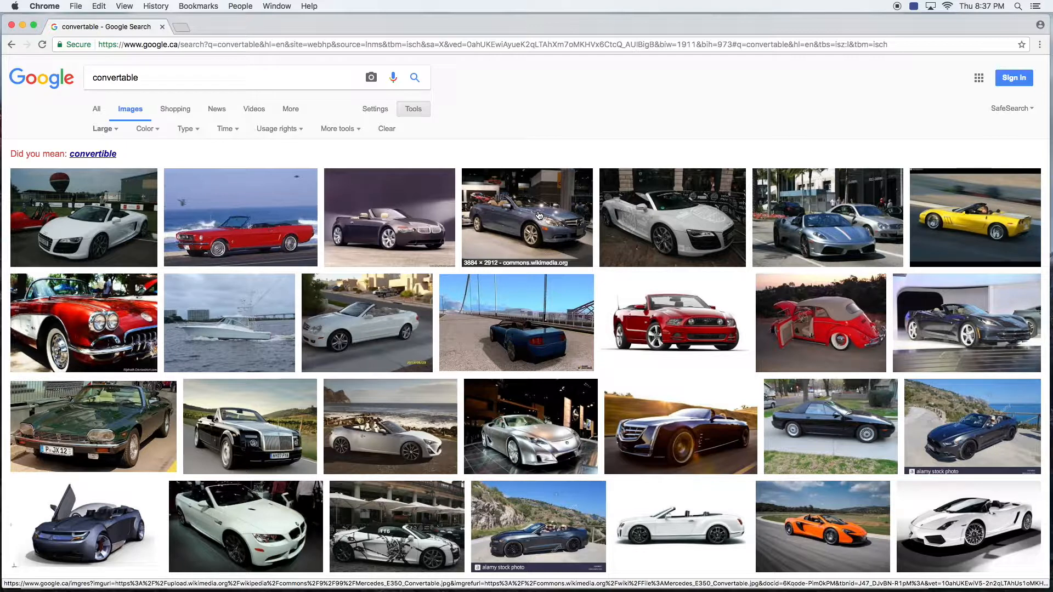
Open the full-size picture of the red Mustang convertible by the sea and copy the image
click(233, 222)
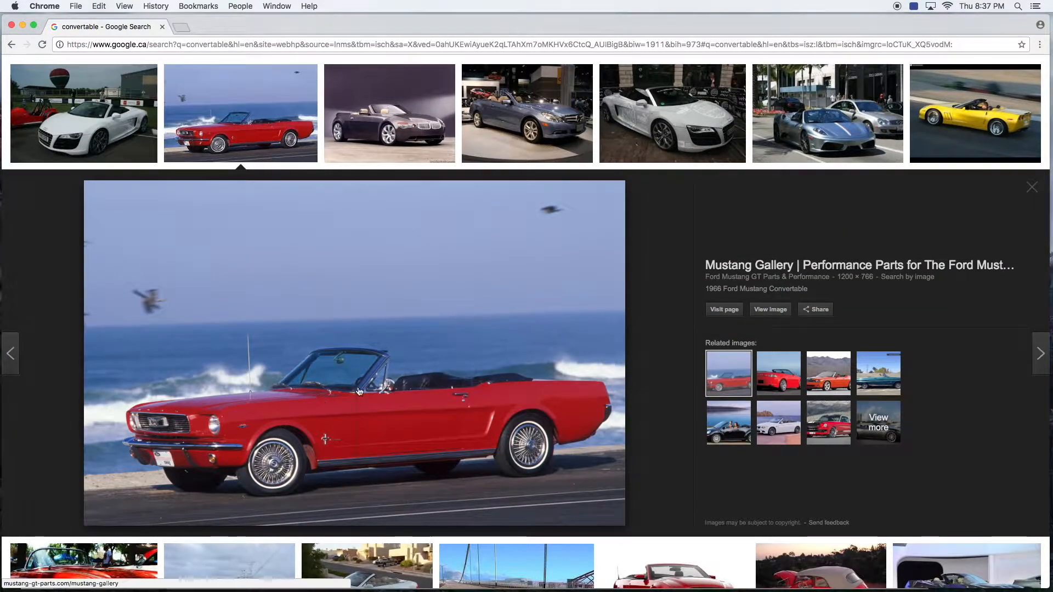
click(771, 310)
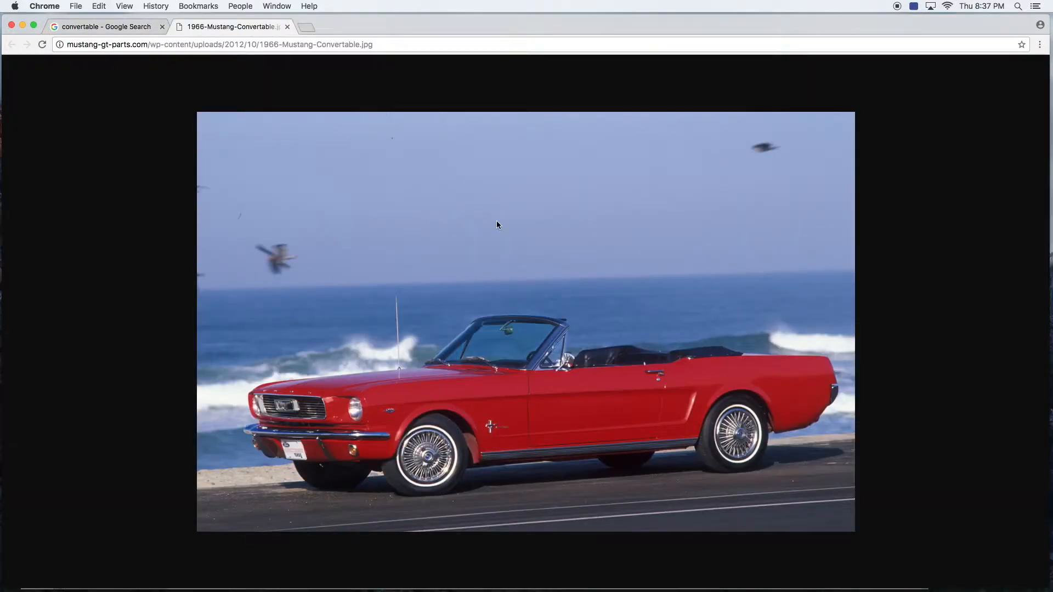
right_click(575, 274)
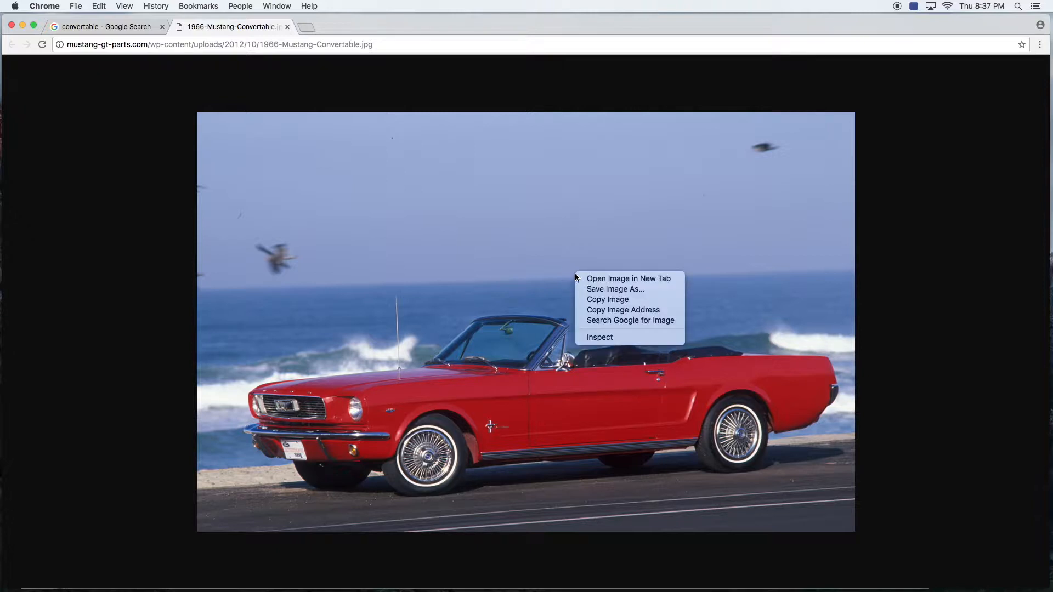
click(592, 299)
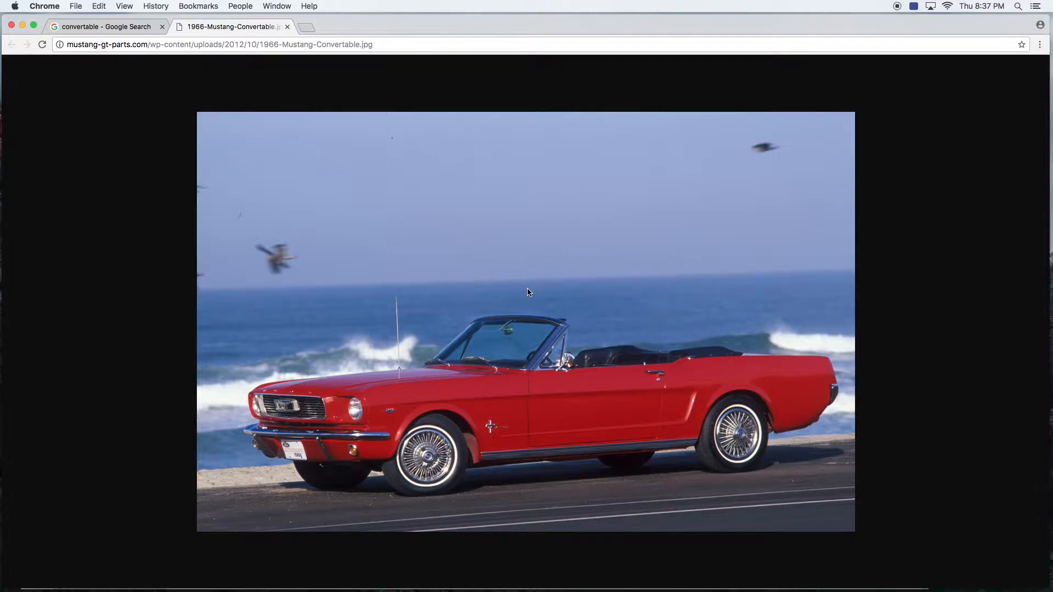
In Photoshop, create a 1200 x 766 pixel document from the Clipboard preset and paste the copied car image into it
key(super+Tab)
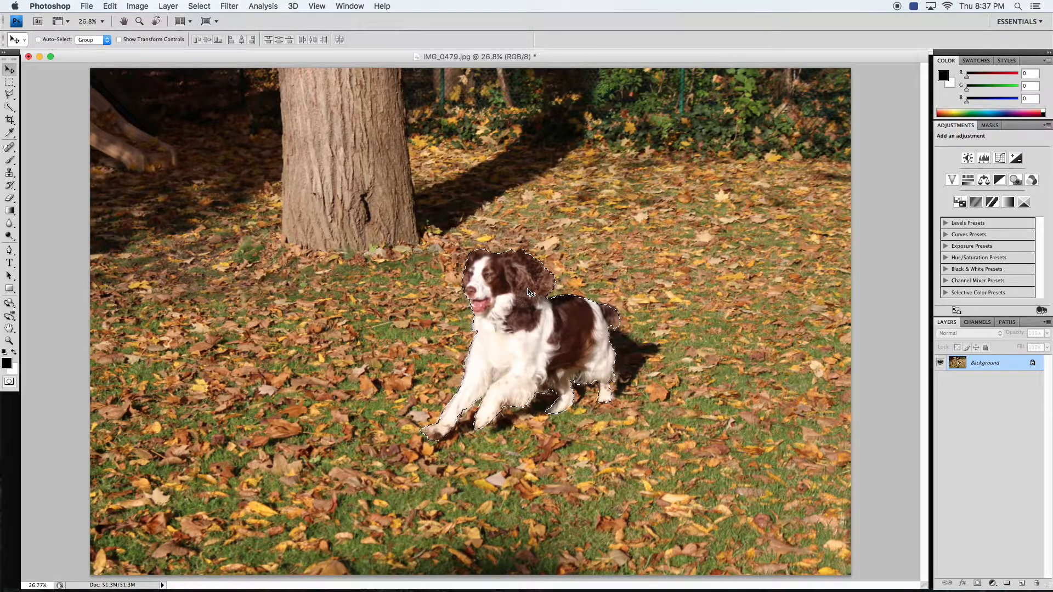
click(87, 6)
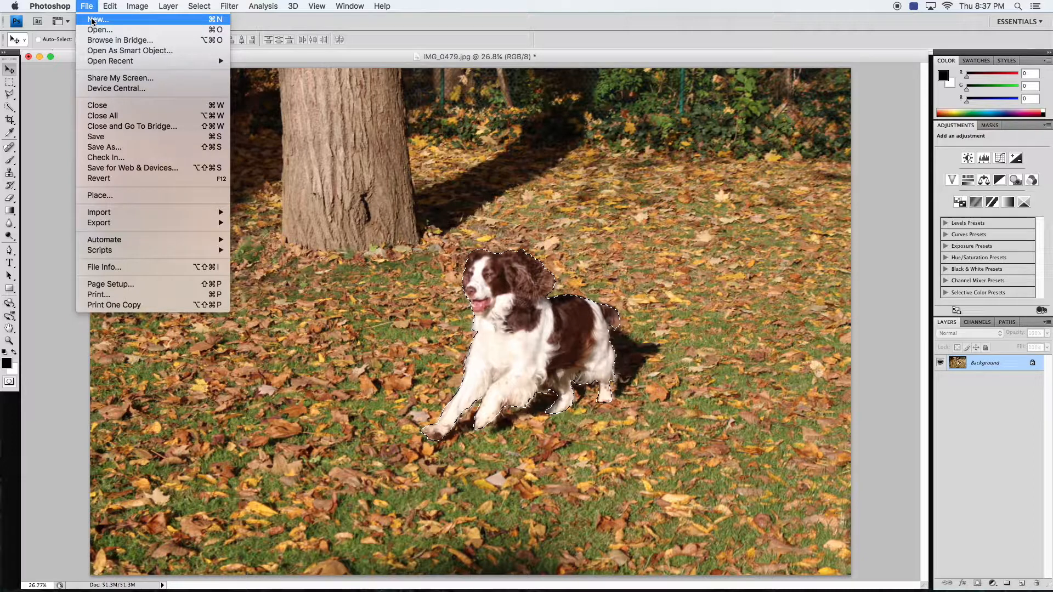
click(92, 20)
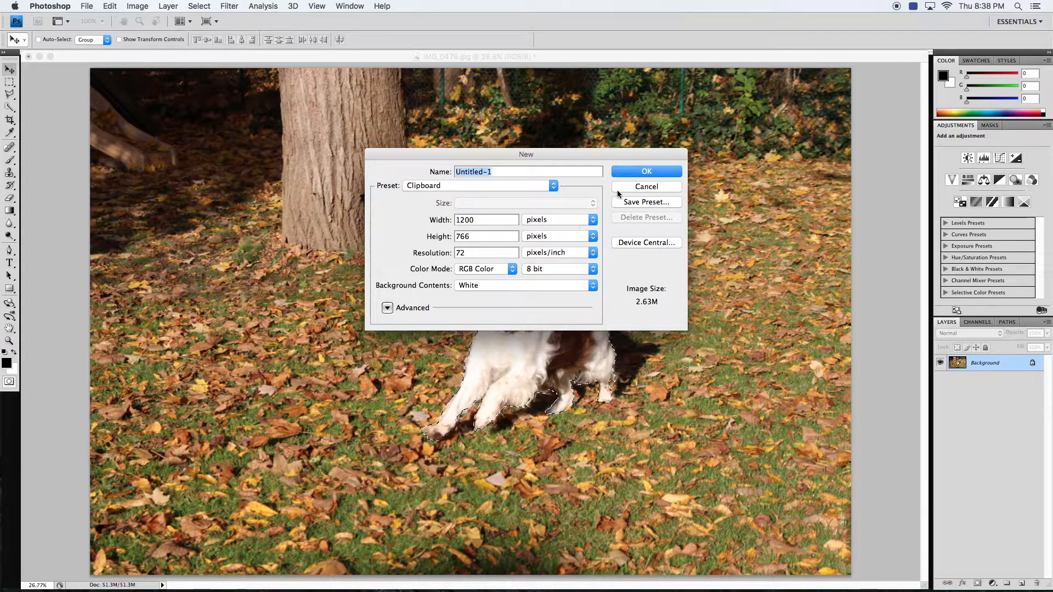
click(640, 174)
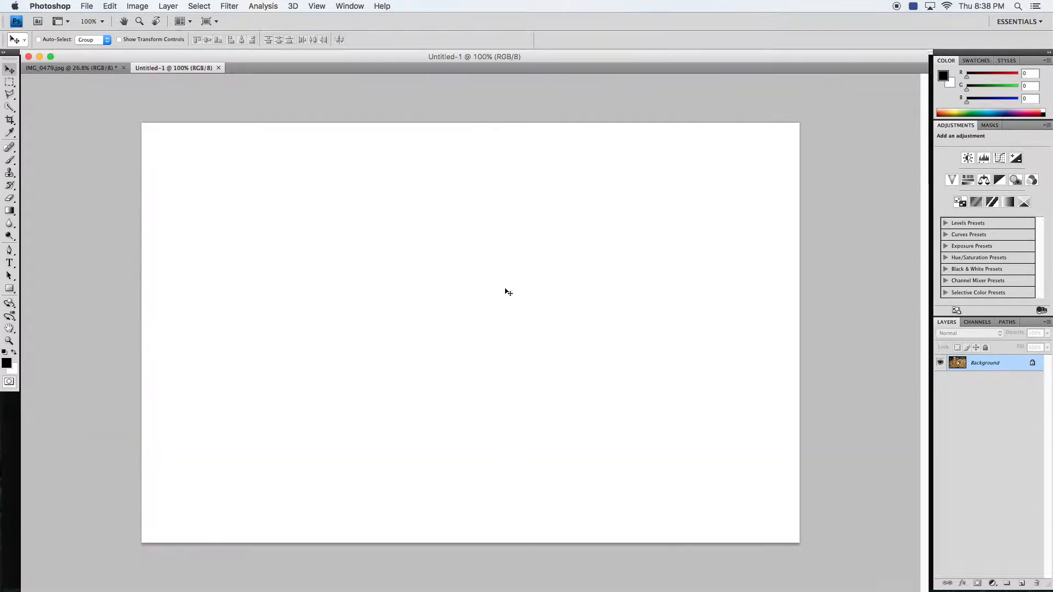
click(109, 6)
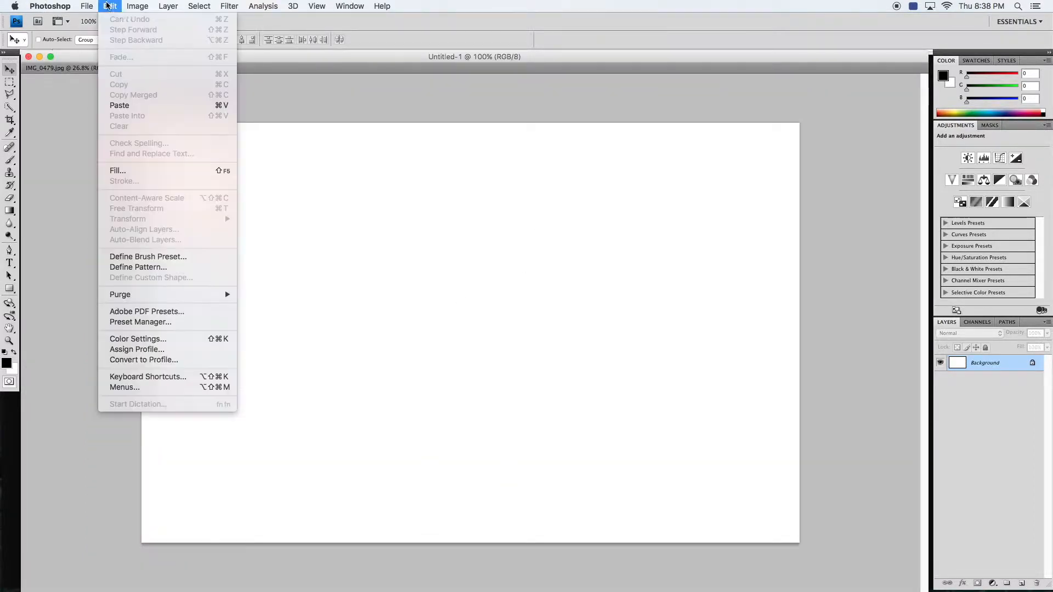
click(120, 105)
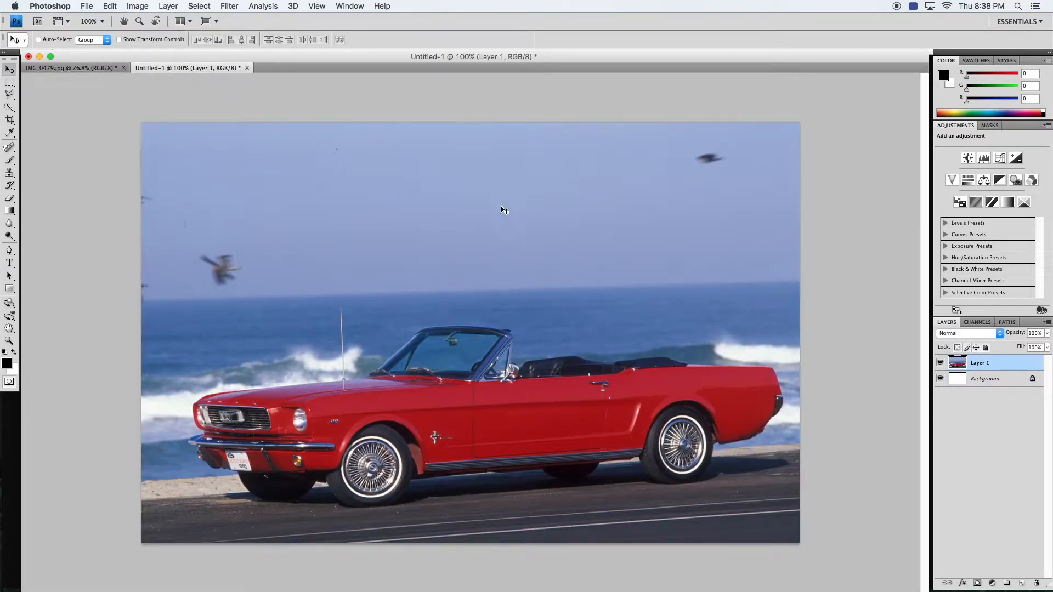
Copy the selected dog from IMG_0479.jpg and paste it into the car document as a layer above the car
click(84, 68)
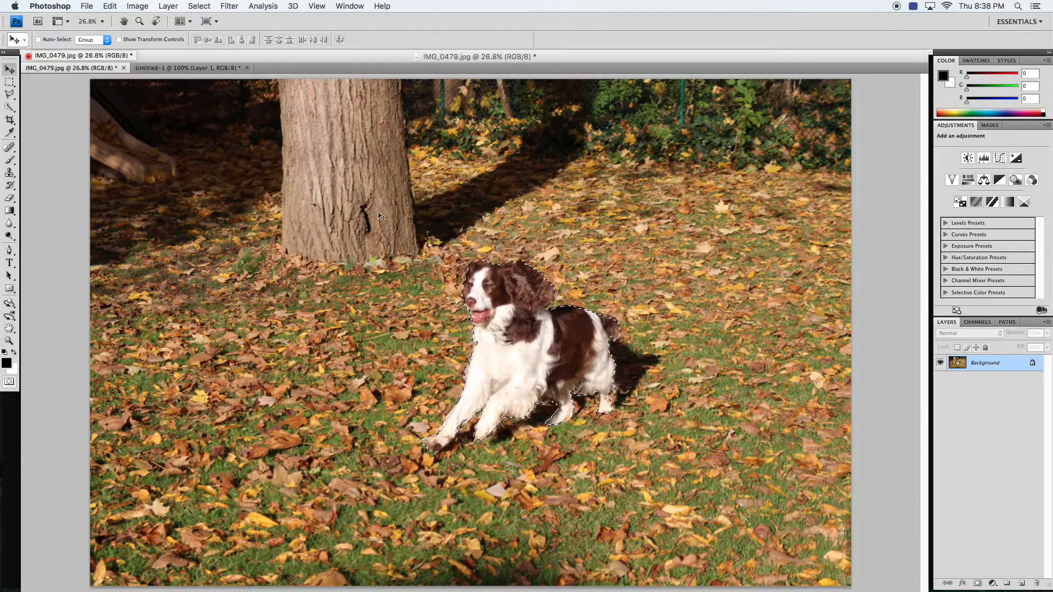
click(110, 6)
click(118, 86)
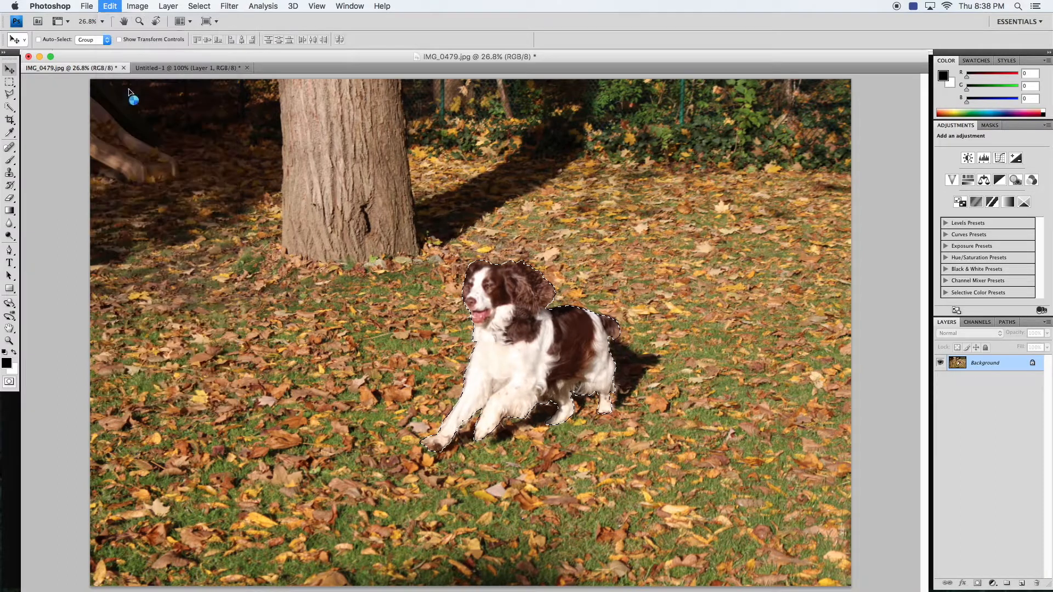
click(177, 67)
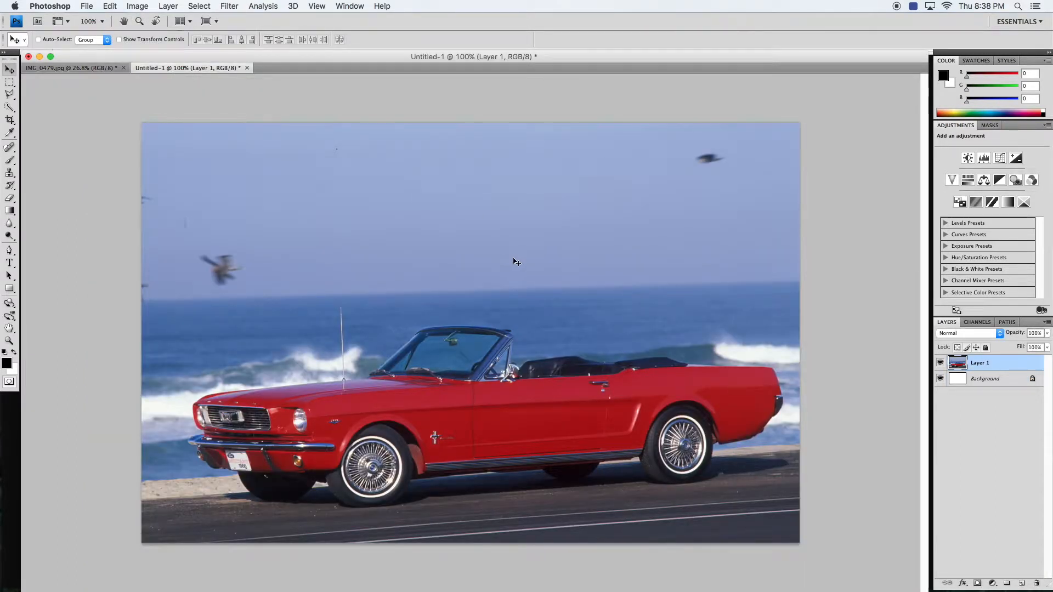
key(super+v)
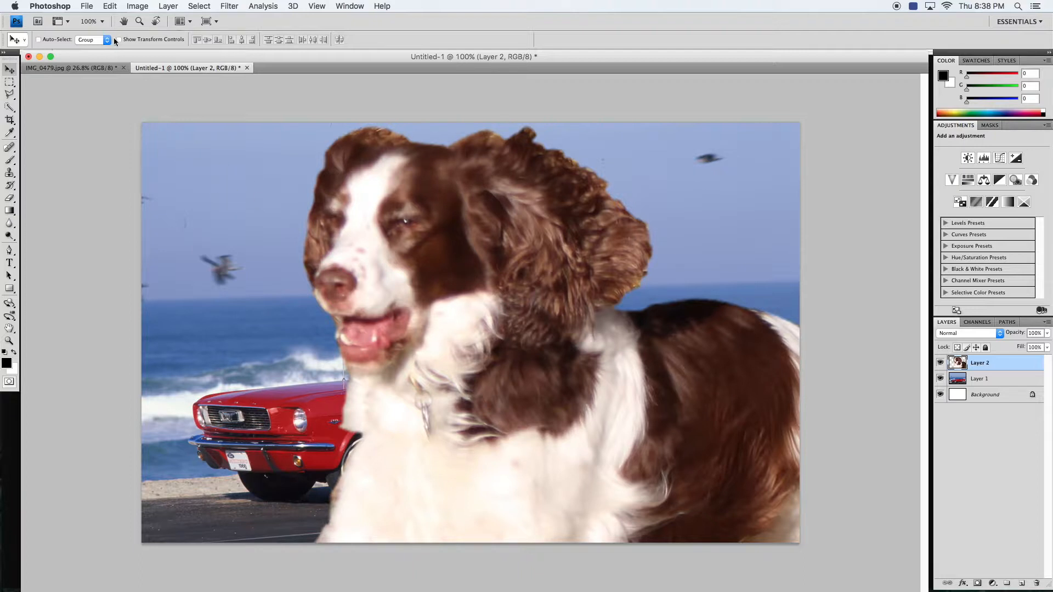
Scale the dog proportionally to about 25% with Free Transform and place it over the convertible's seats and door
click(109, 6)
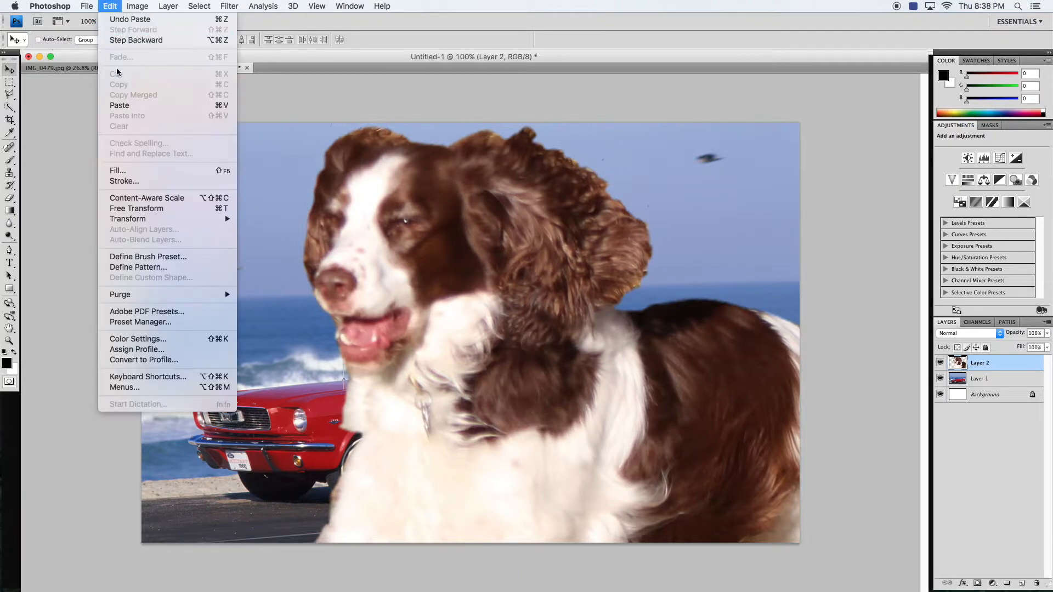
click(129, 213)
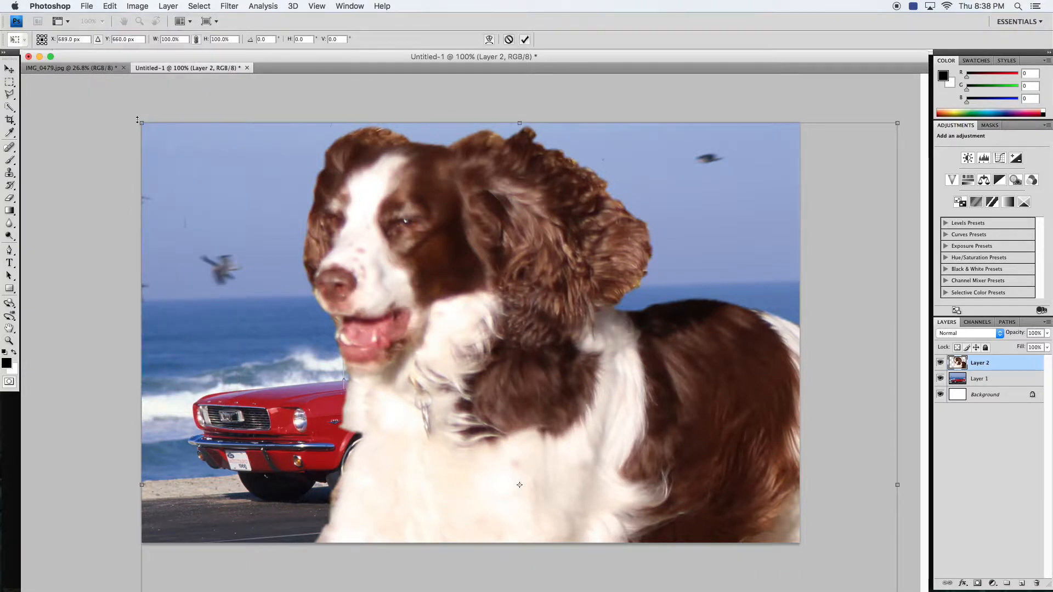
drag(140, 120, 515, 427)
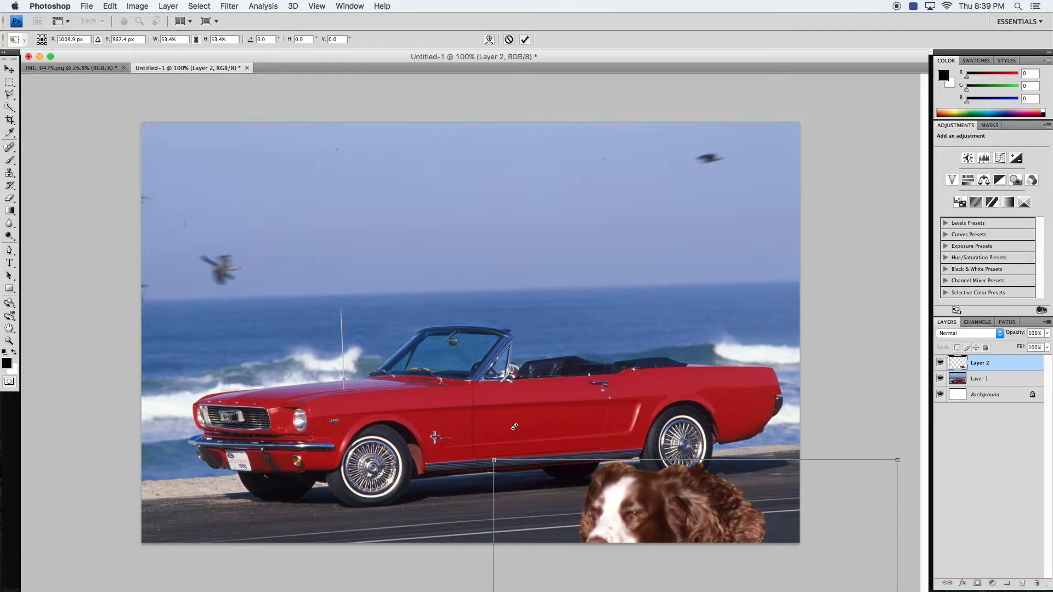
drag(678, 518, 450, 225)
drag(663, 159, 553, 262)
drag(439, 296, 496, 313)
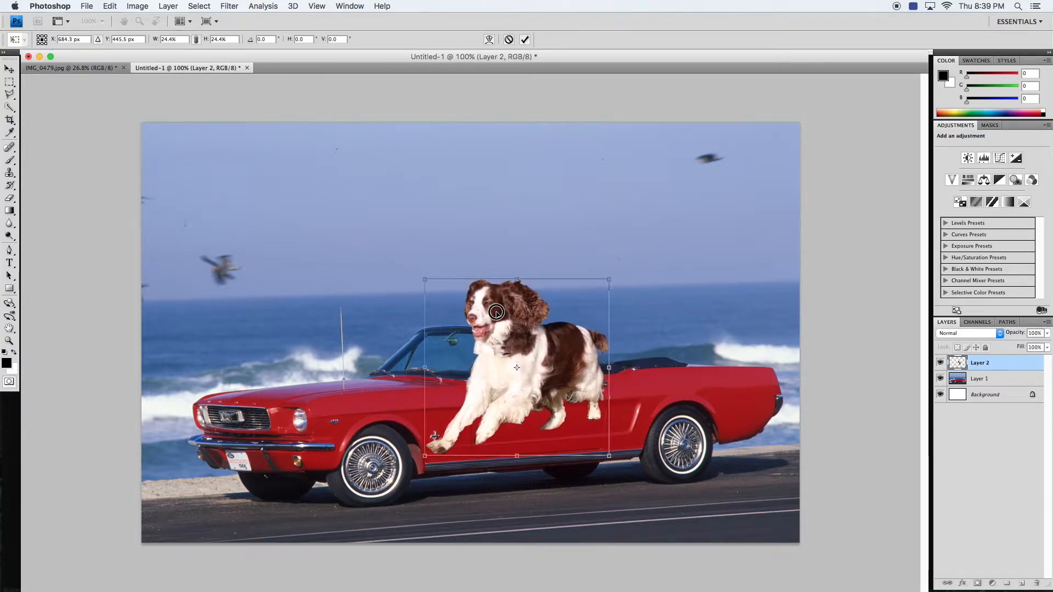
drag(611, 279, 614, 277)
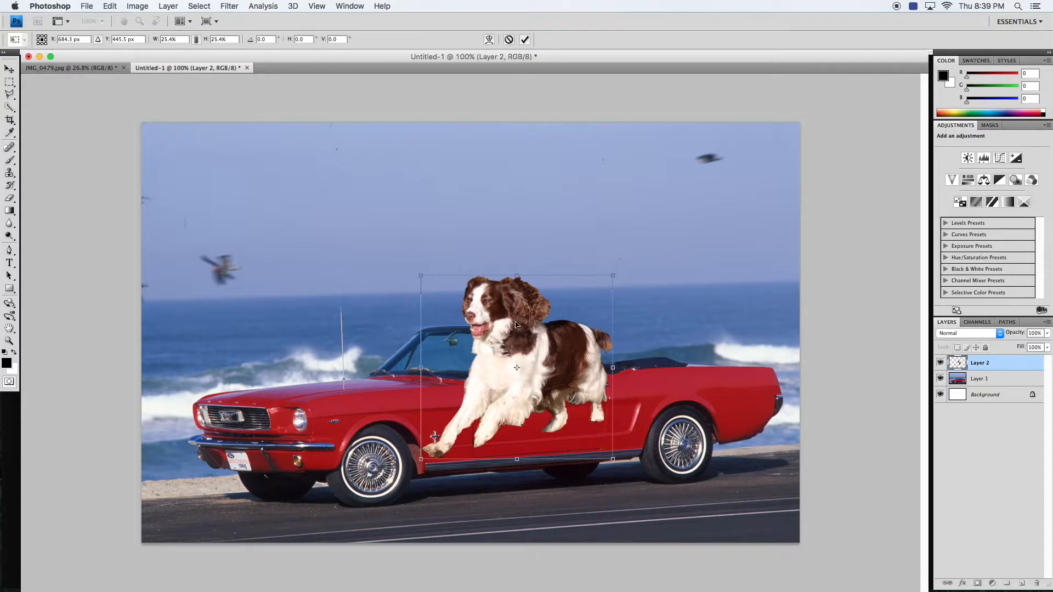
key(Return)
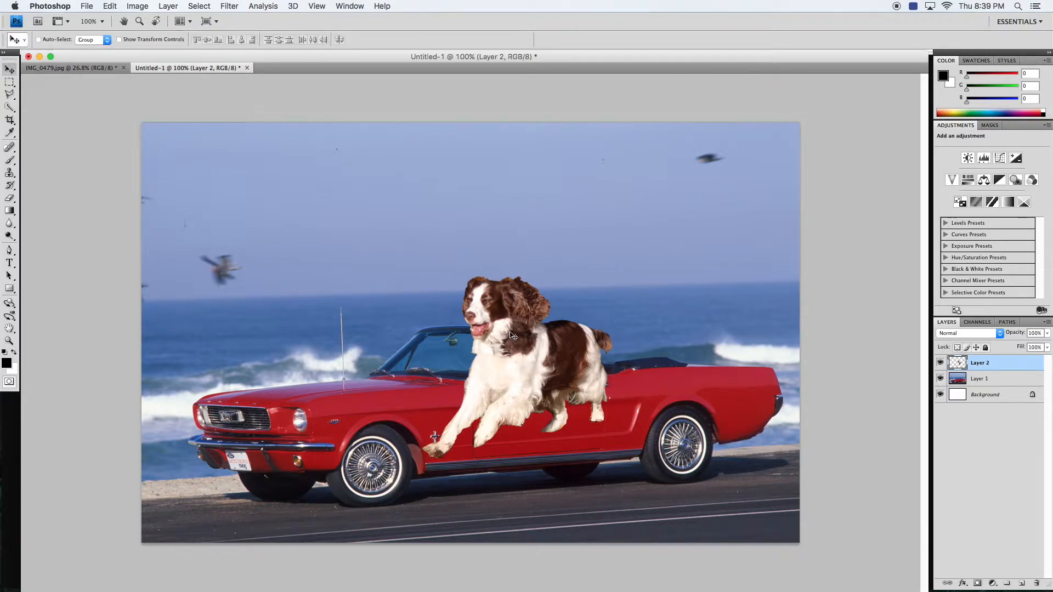
mouse_move(518, 344)
mouse_down()
mouse_move(576, 344)
mouse_move(522, 345)
mouse_up()
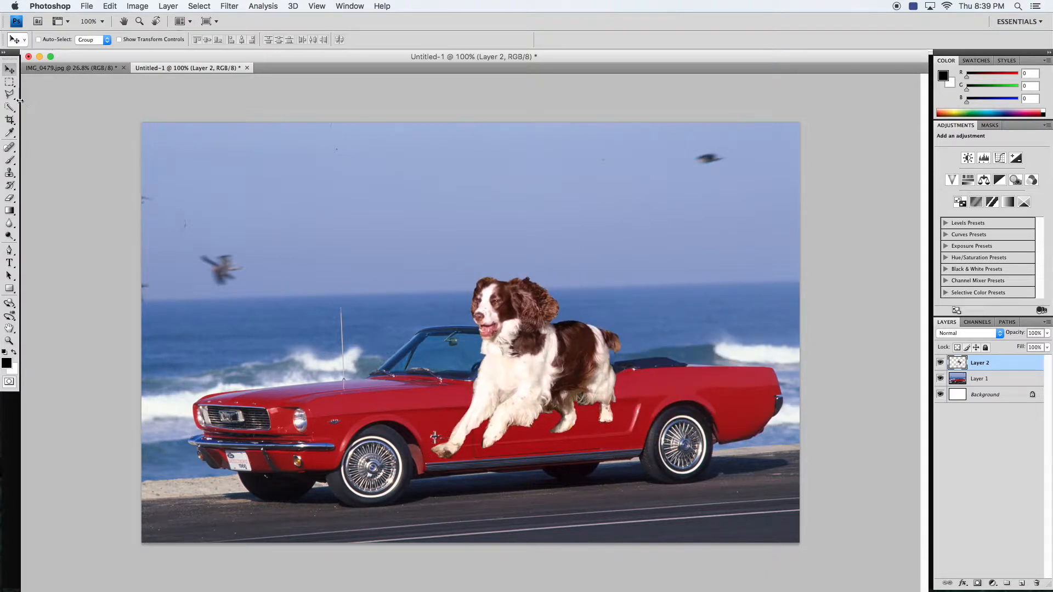
Try deleting the dog's legs and lower body over the car door with a Lasso selection, undo the deletion and deselect
drag(5, 96, 34, 95)
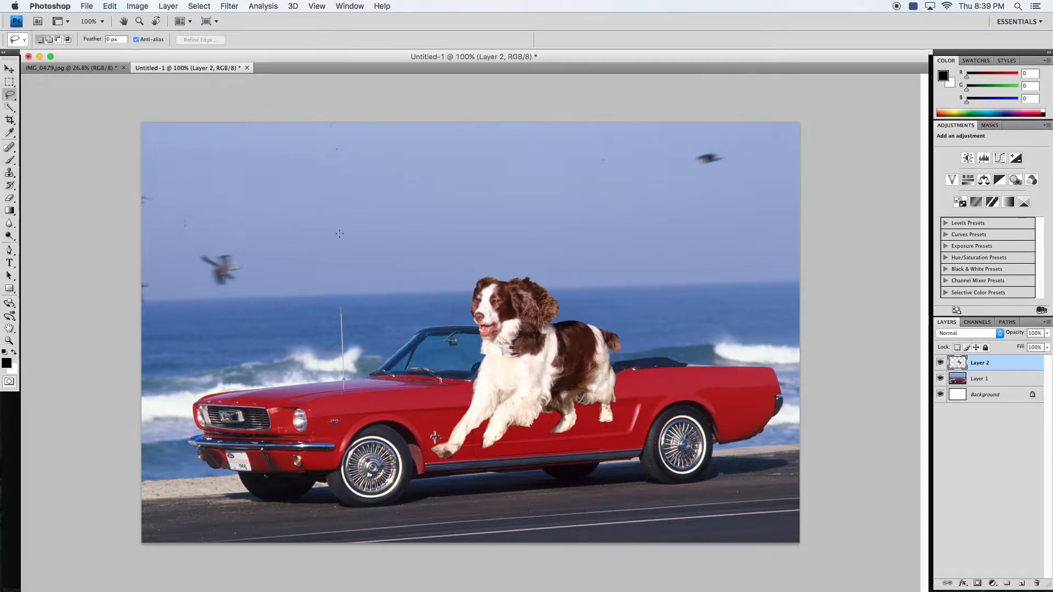
mouse_move(657, 384)
mouse_down()
mouse_move(496, 499)
mouse_move(351, 337)
mouse_move(488, 330)
mouse_up()
key(Delete)
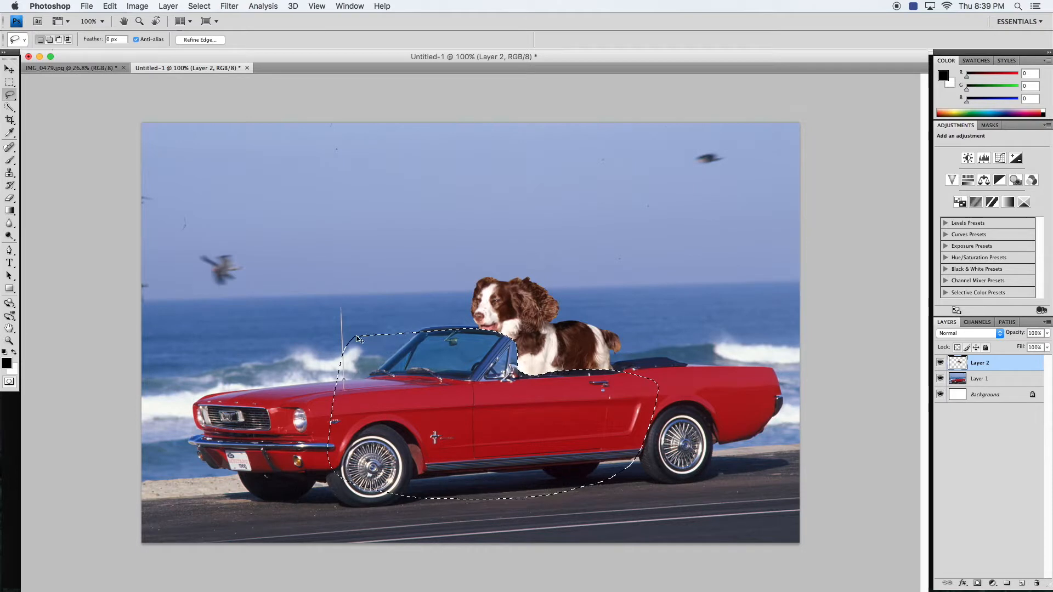
key(super+z)
key(super+d)
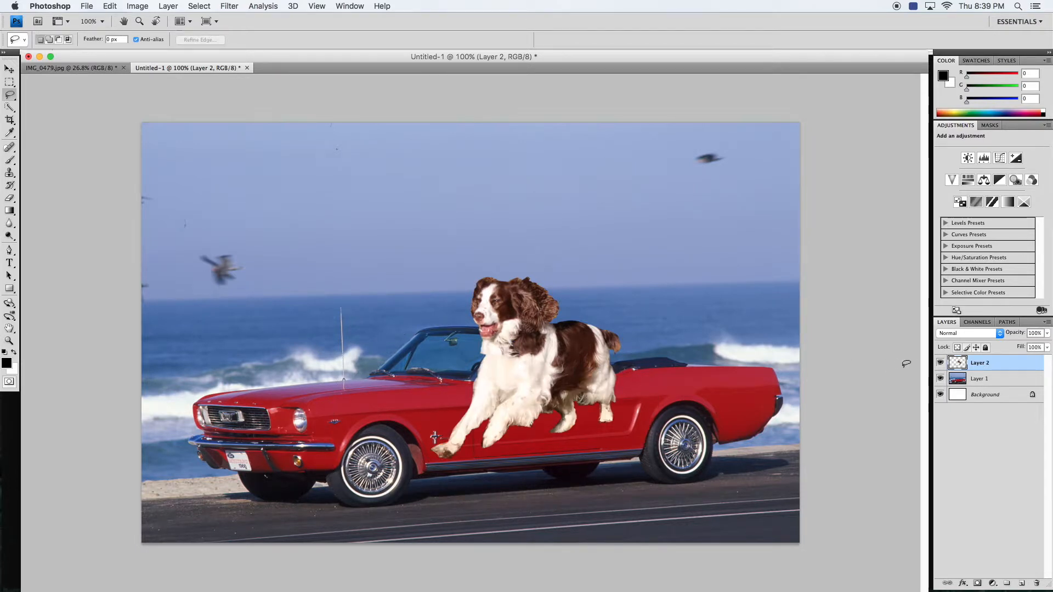
Hide the dog layer and, on the car layer, select the windshield frame's rear tip and the side mirror with the Lasso tool
click(940, 363)
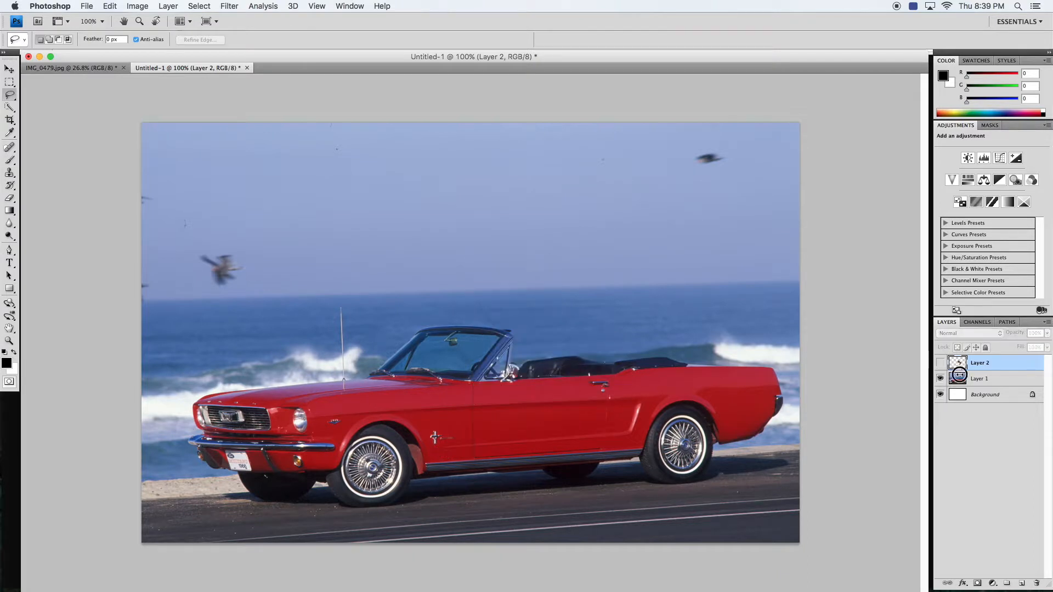
key(alt+bracketleft)
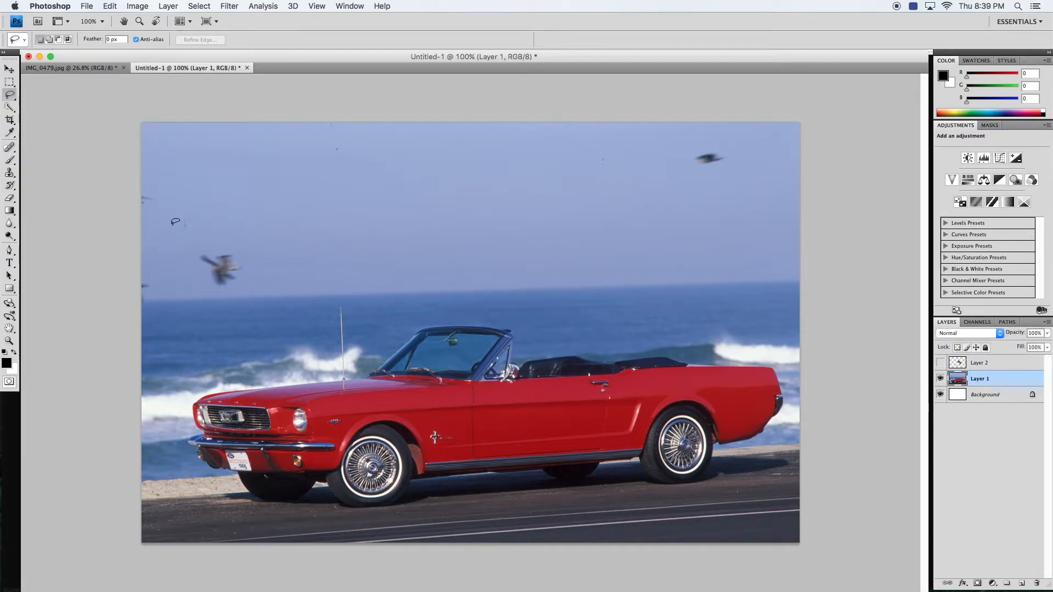
click(9, 341)
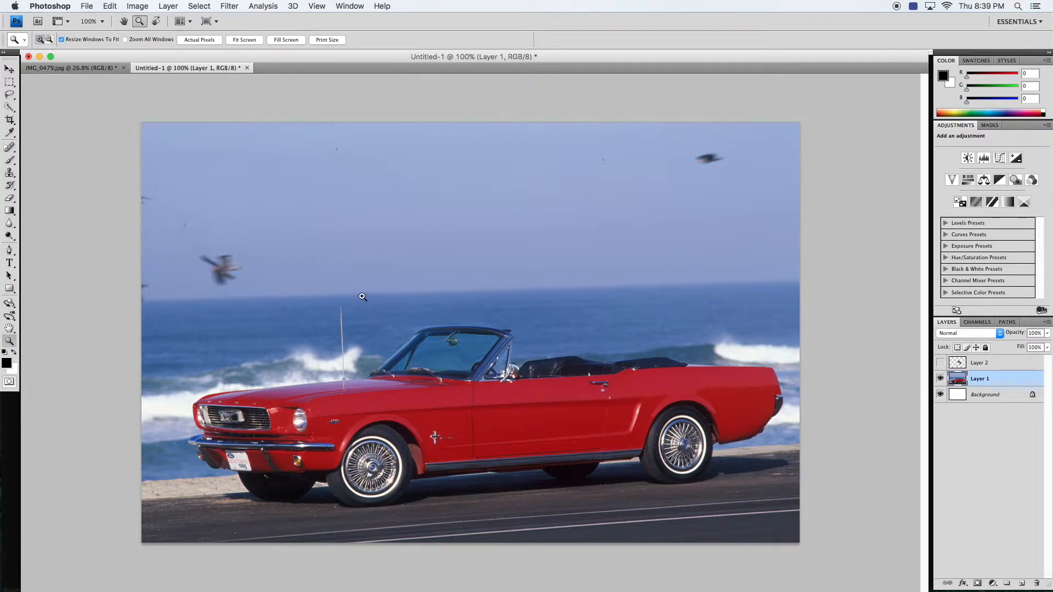
drag(557, 410, 557, 410)
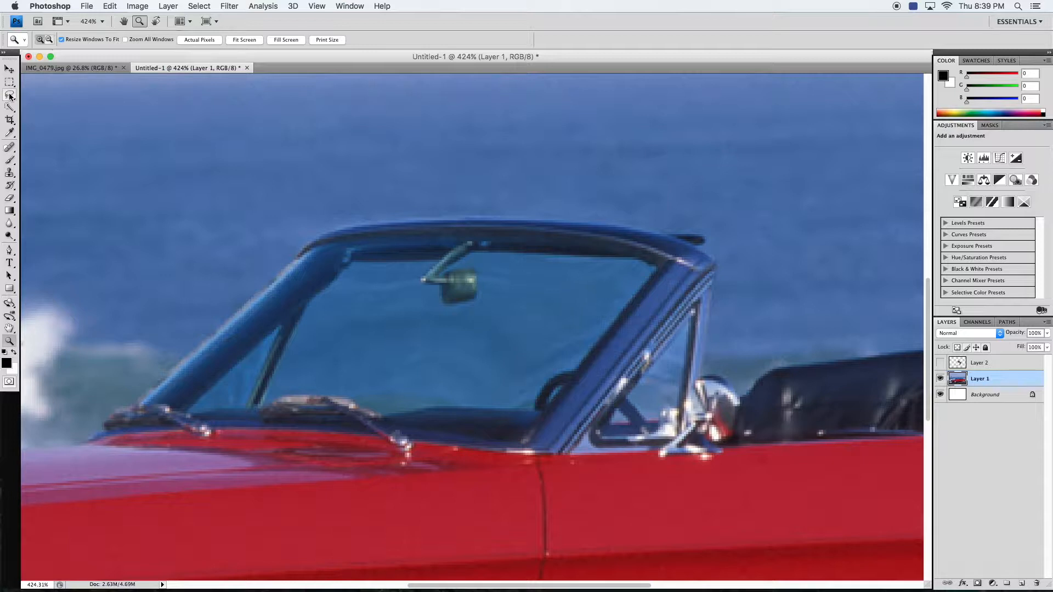
drag(396, 248, 268, 223)
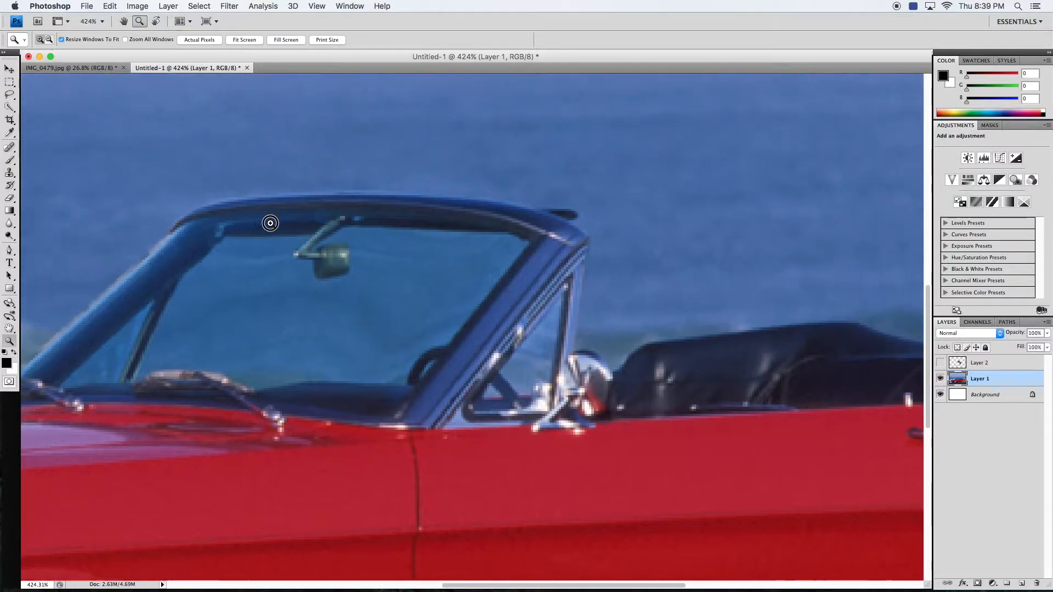
click(9, 94)
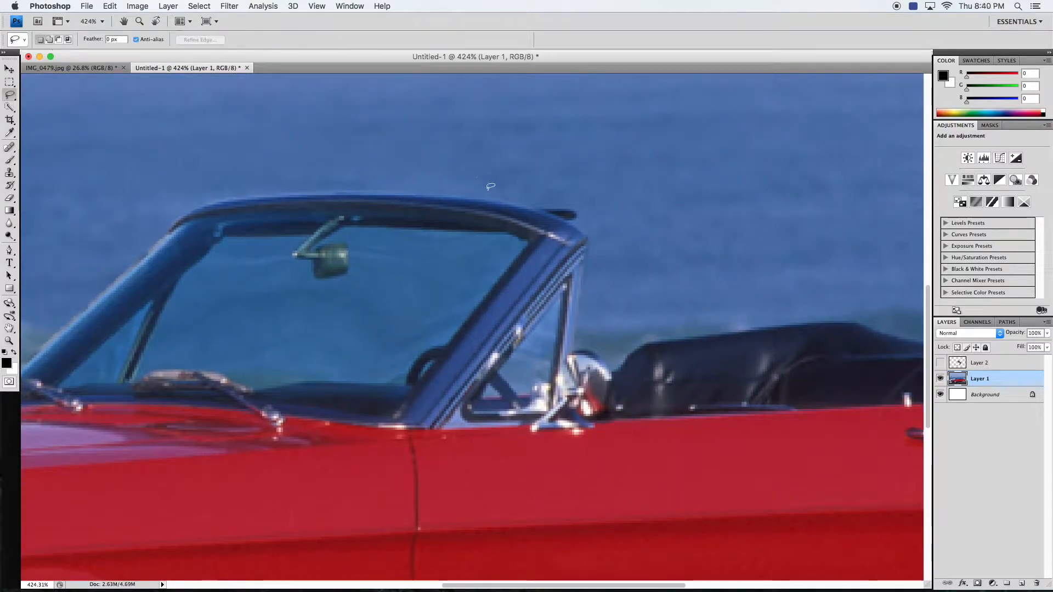
drag(535, 207, 575, 213)
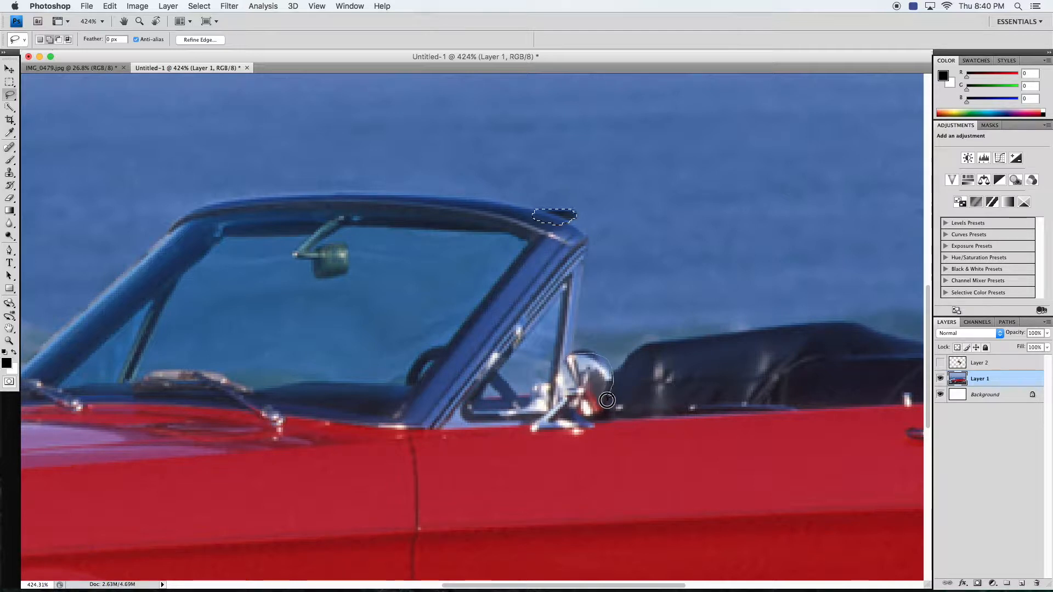
mouse_move(589, 424)
mouse_down()
mouse_move(555, 393)
mouse_move(558, 378)
mouse_up()
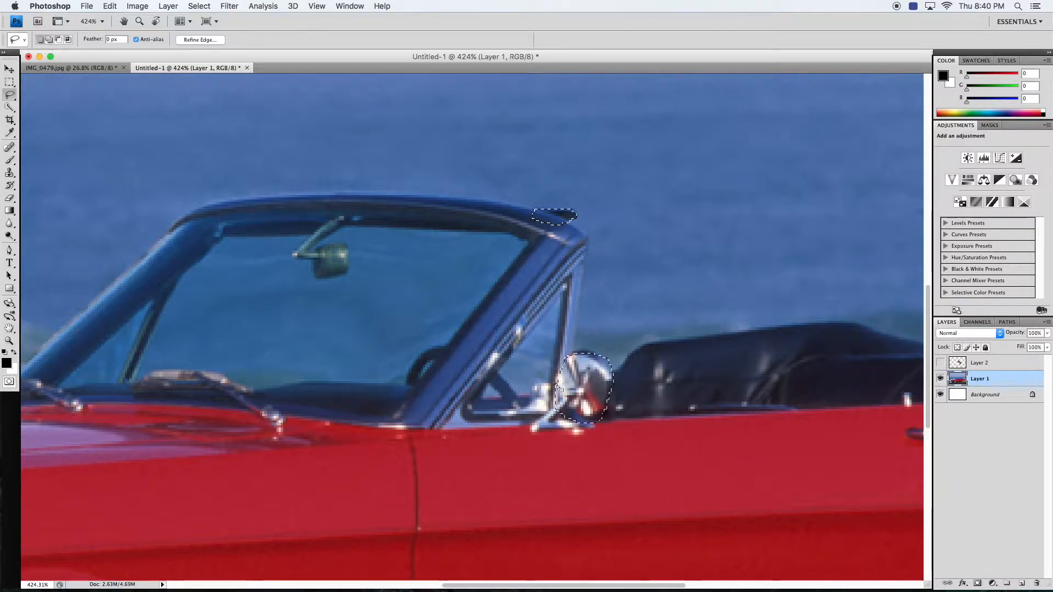
Try adding a zigzag Polygonal Lasso selection over the sea behind the windshield, and undo it
click(9, 95)
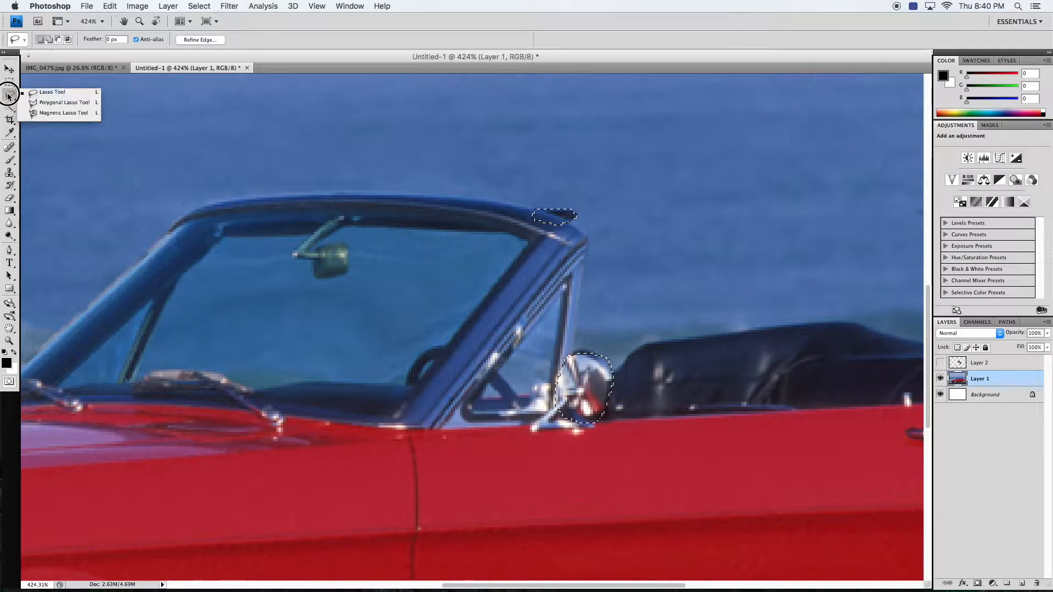
drag(9, 95, 69, 102)
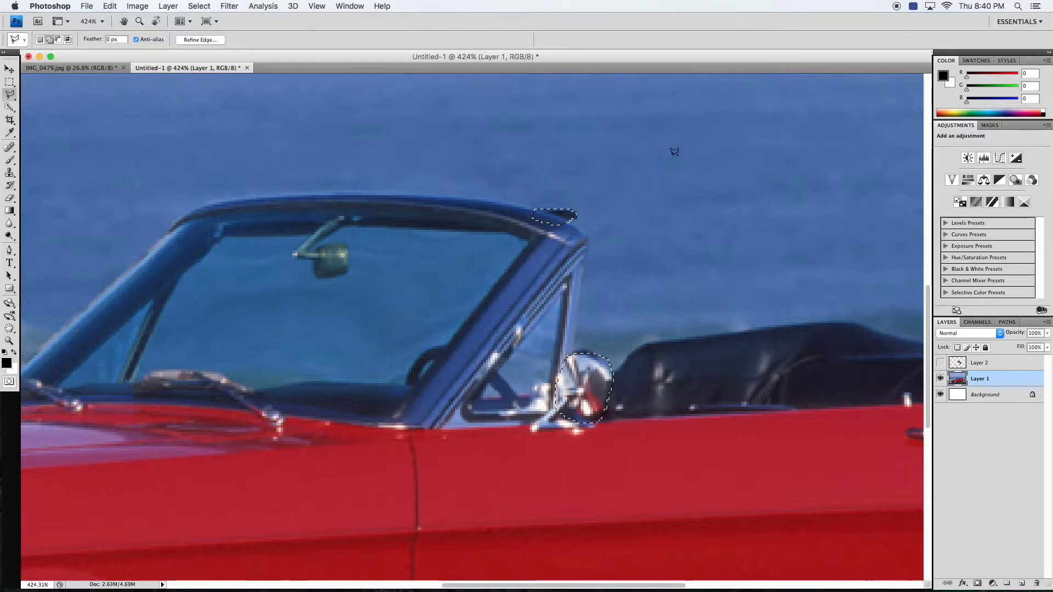
click(818, 171)
click(672, 230)
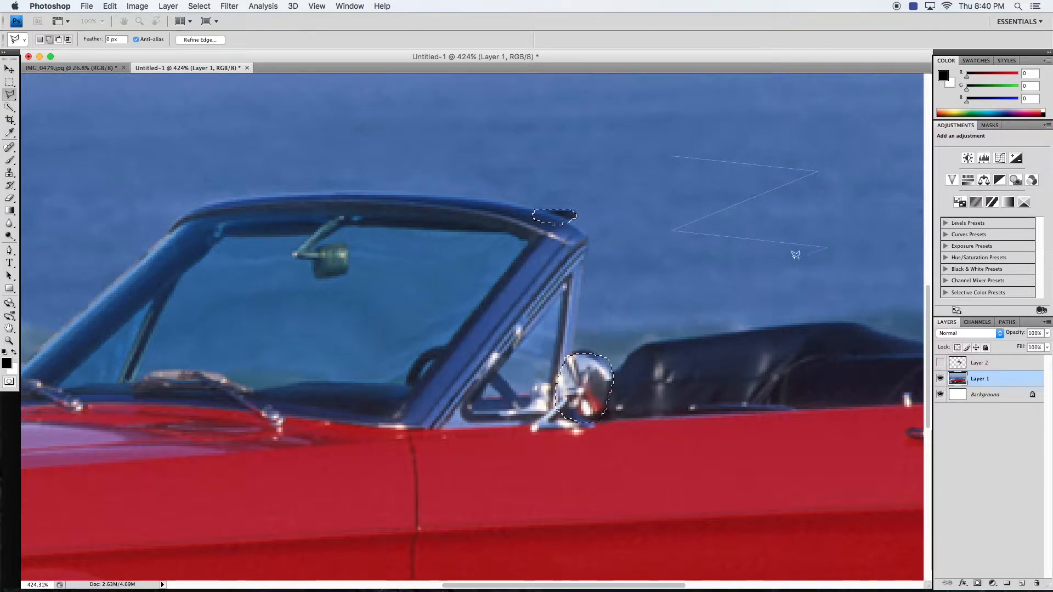
double_click(633, 321)
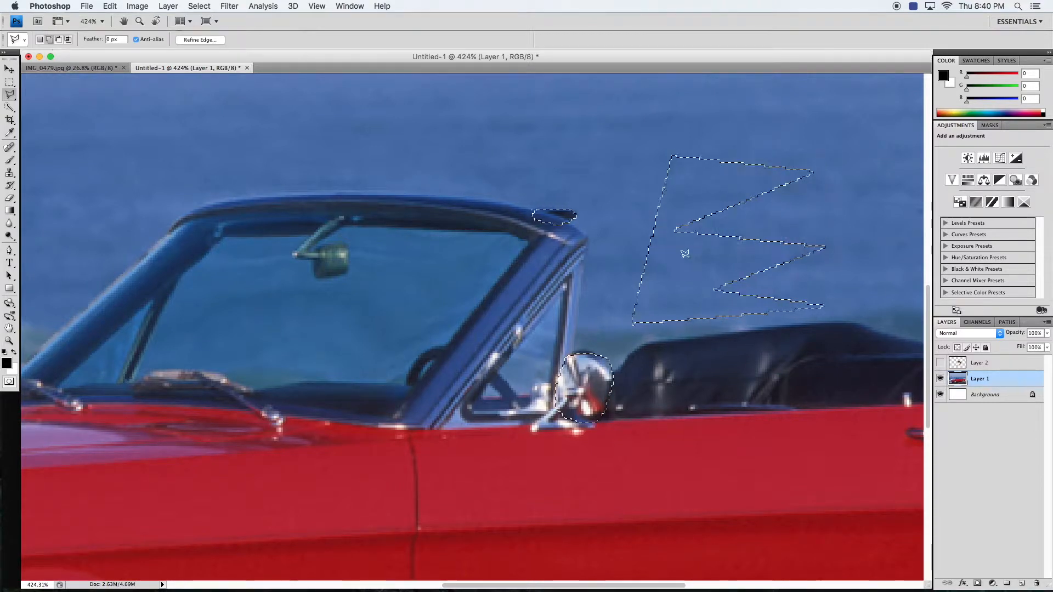
key(super+z)
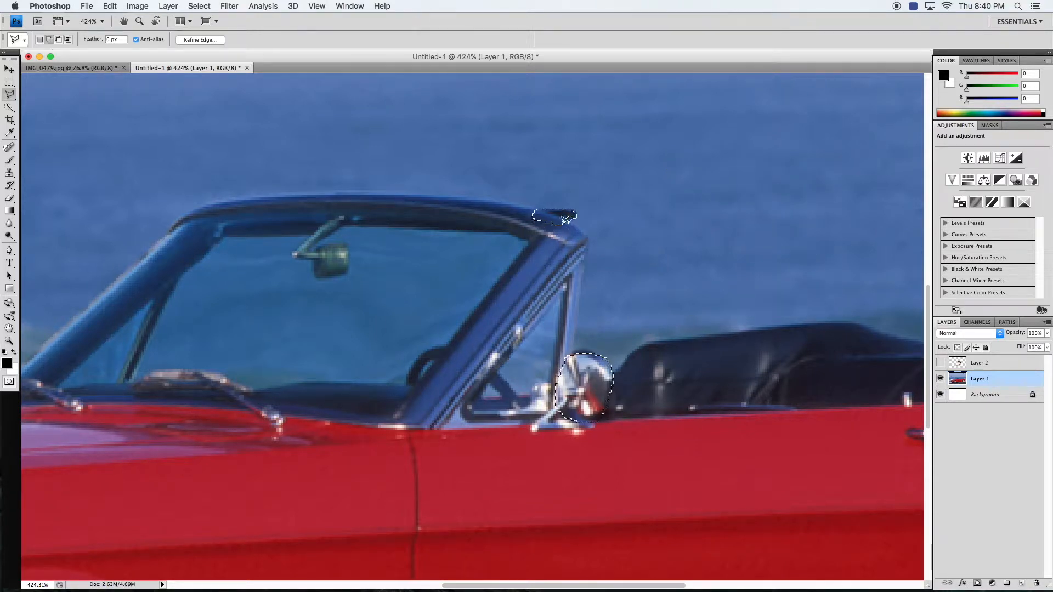
Add the rear windshield pillar, the side window and the upper door along its top edge to the selection with the Polygonal Lasso
click(589, 237)
click(905, 405)
click(758, 398)
click(756, 517)
click(128, 519)
click(122, 304)
double_click(269, 221)
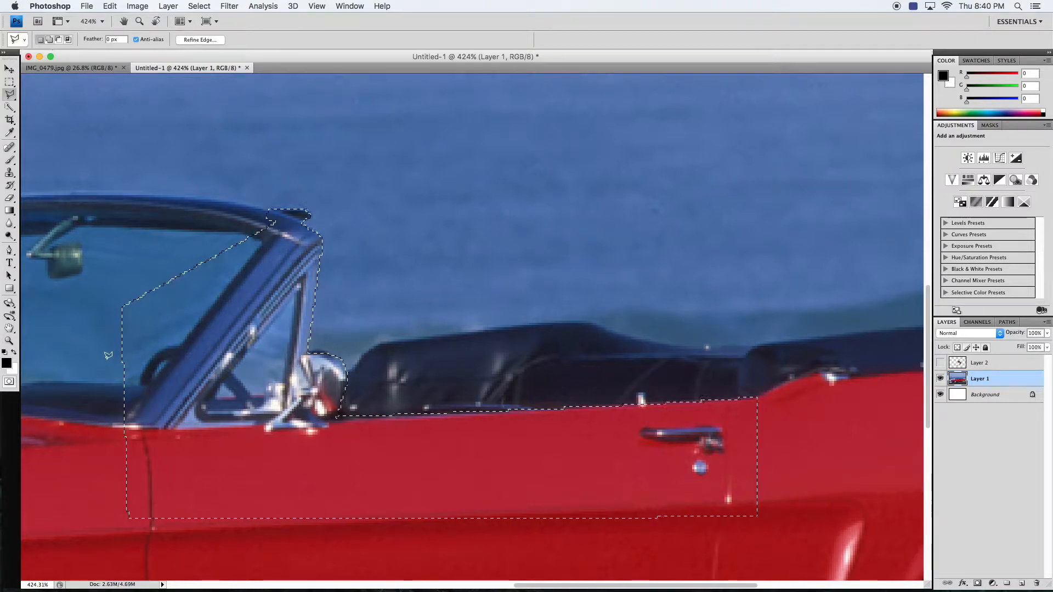
Try adding the black seat tops to the selection with the Magnetic Lasso, and undo it
drag(163, 443, 495, 438)
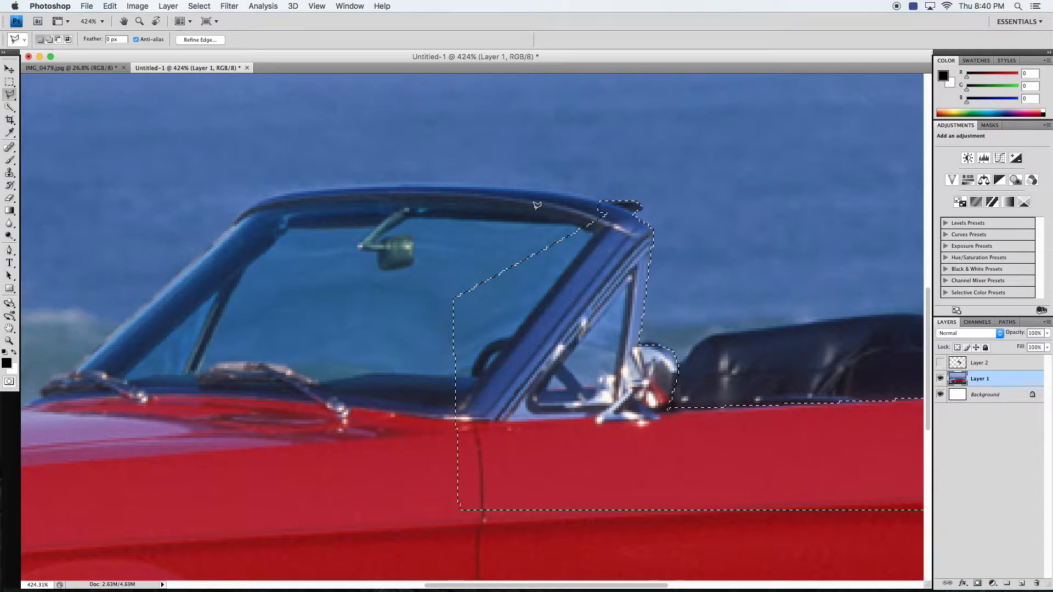
drag(13, 95, 48, 115)
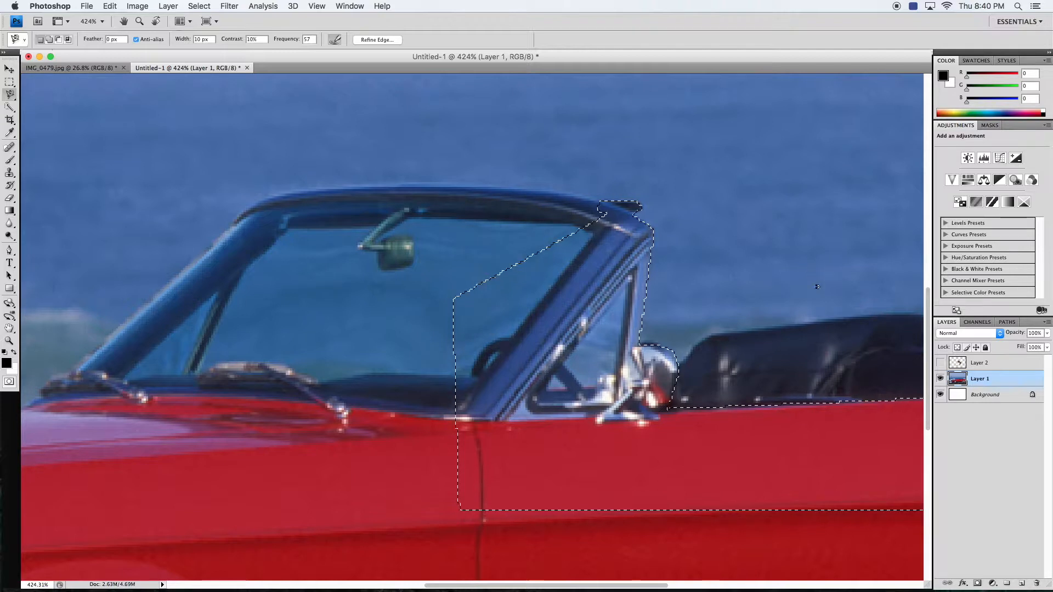
drag(709, 276, 632, 268)
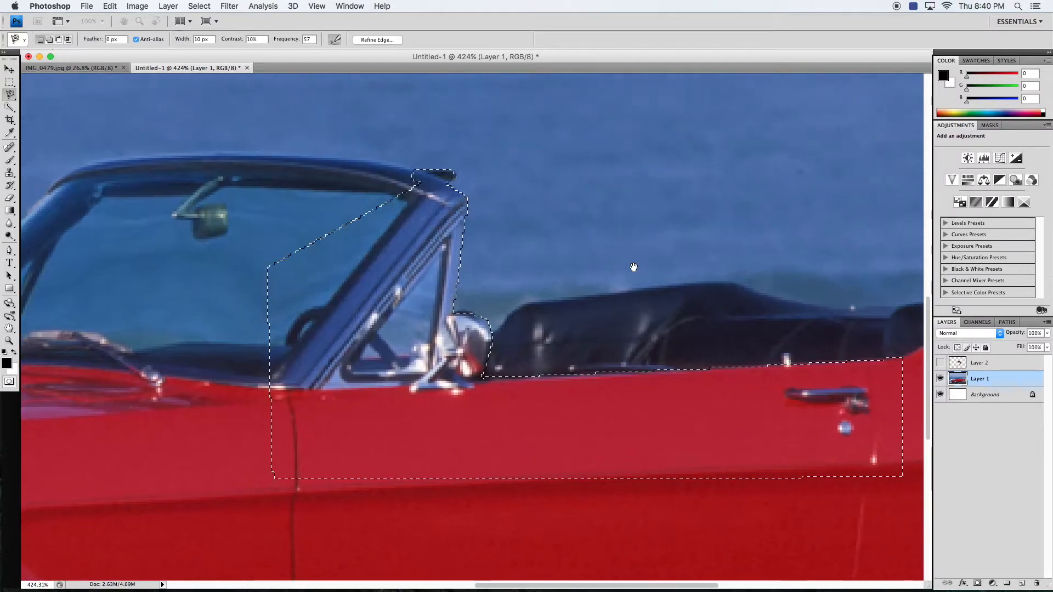
click(553, 303)
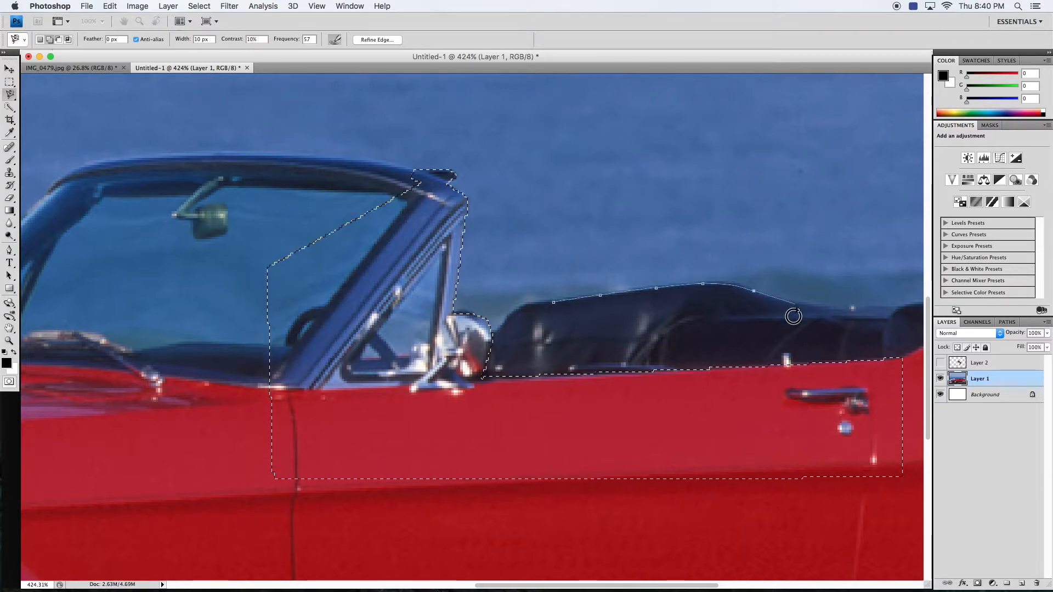
double_click(654, 334)
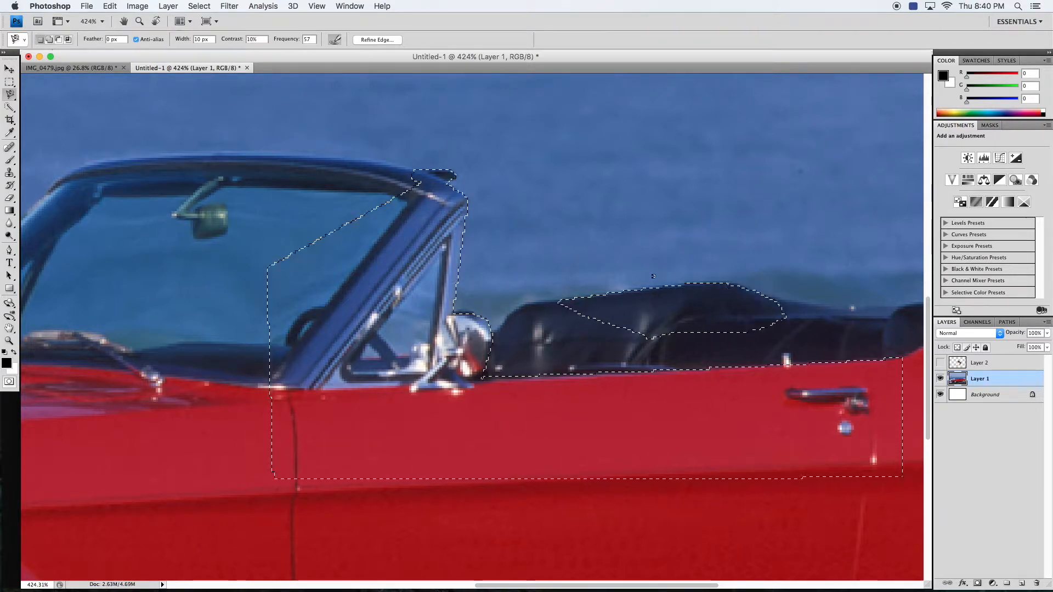
key(super+z)
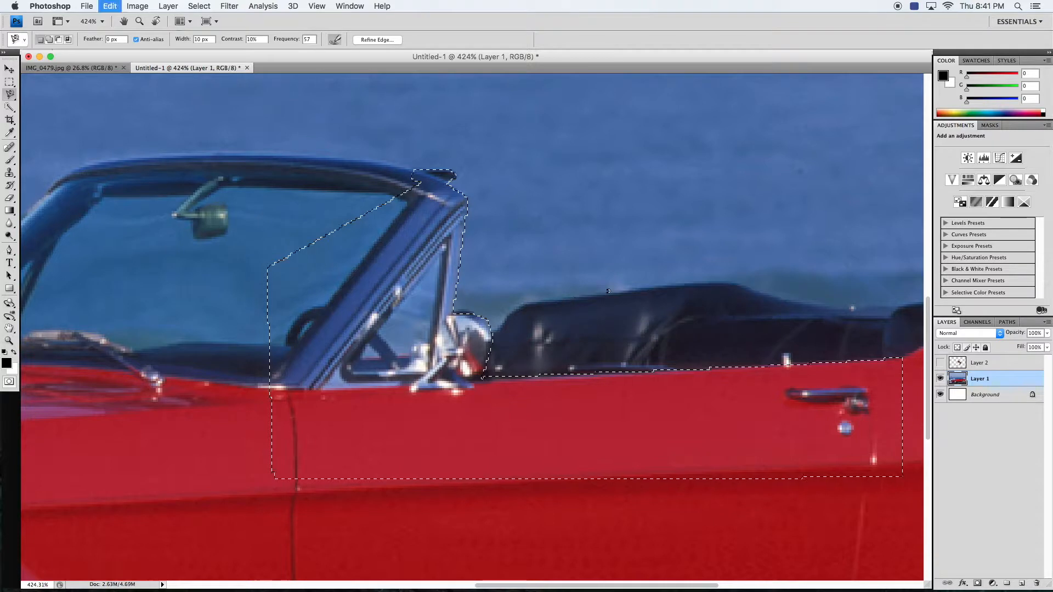
Extend the selection along the windshield's top and front pillar with the Magnetic Lasso, and over its base and the hood with the Polygonal Lasso
drag(287, 243, 525, 306)
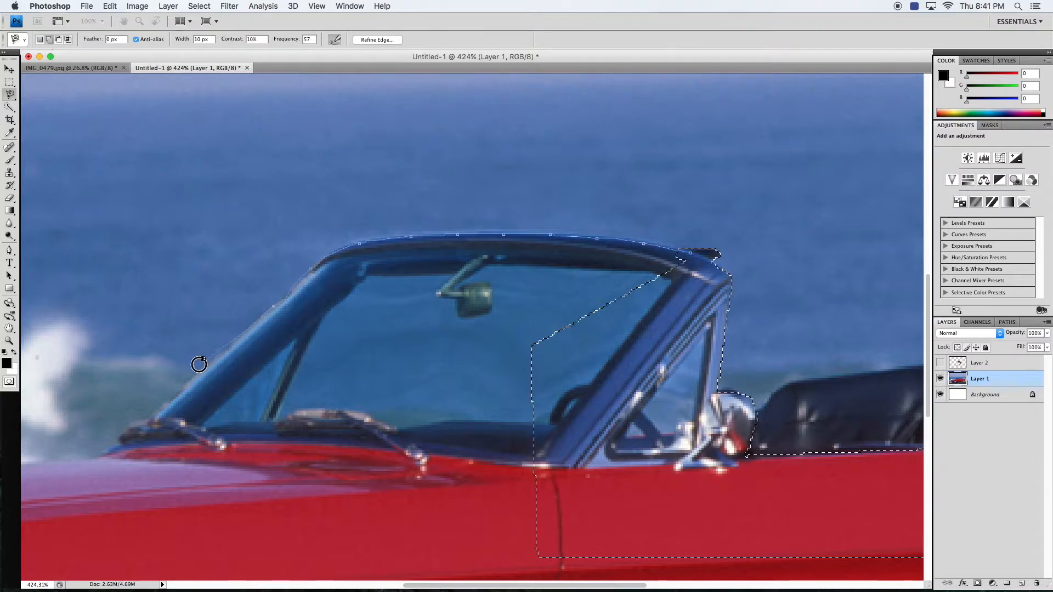
double_click(628, 411)
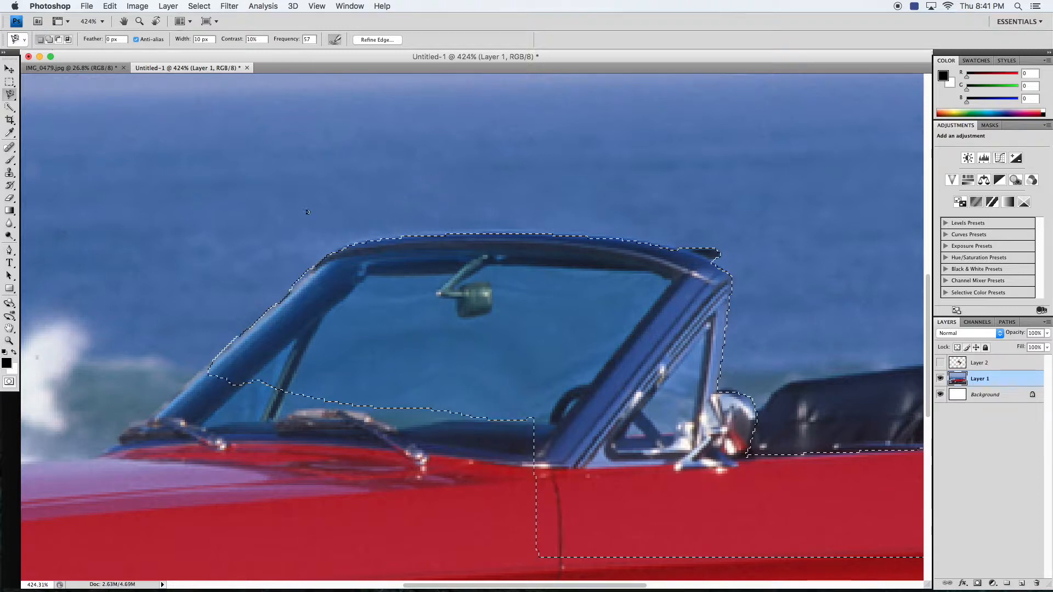
click(9, 95)
click(45, 102)
drag(227, 233, 371, 129)
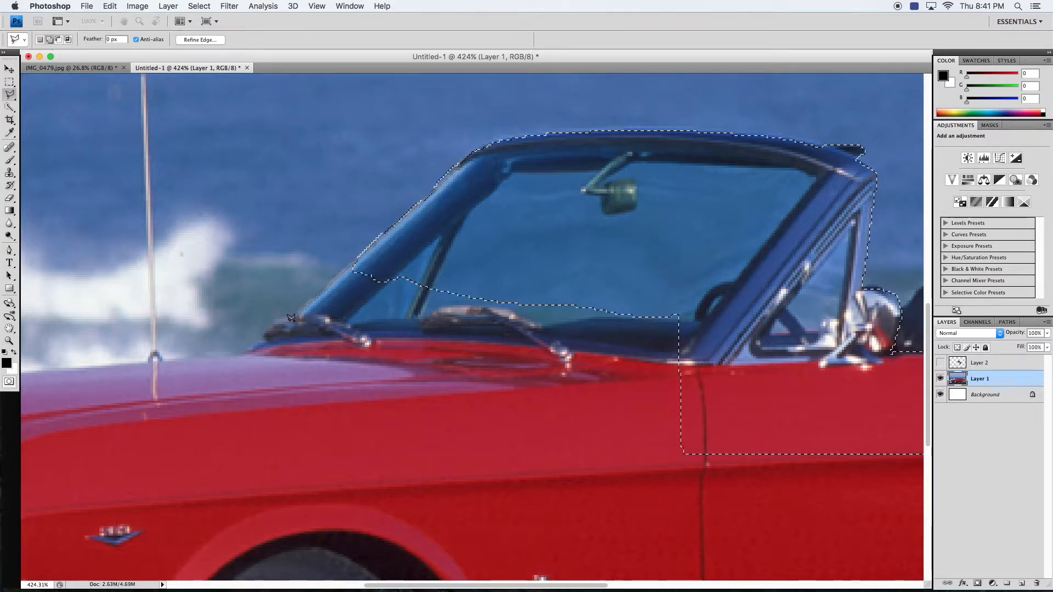
click(300, 470)
click(754, 452)
double_click(738, 253)
Extend the selection down over the lower door and front fender with the Polygonal Lasso
mouse_move(731, 293)
mouse_down()
mouse_move(613, 257)
mouse_move(472, 252)
mouse_up()
key(super+minus)
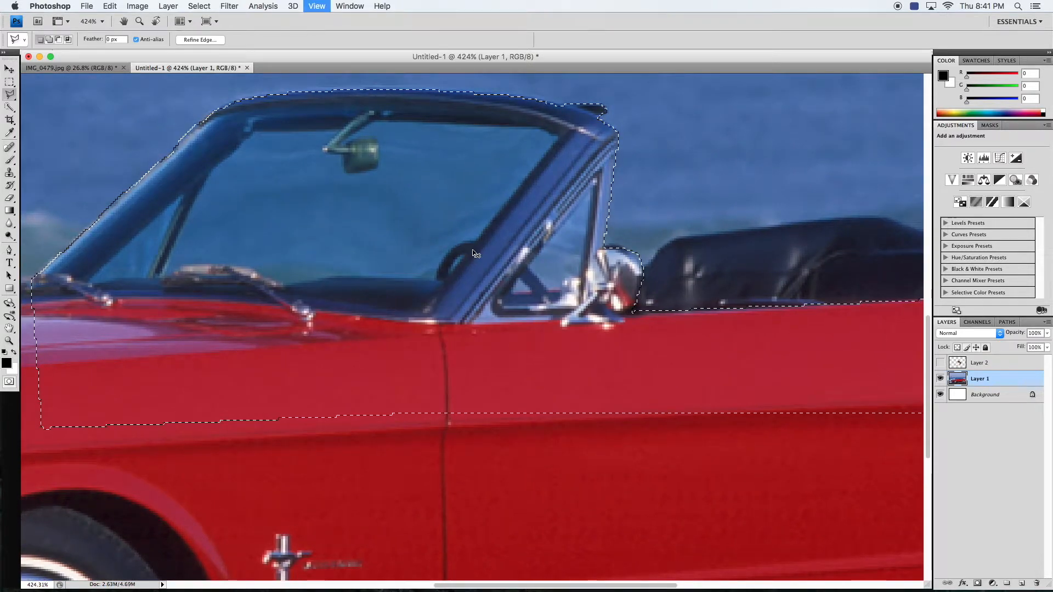
key(super+minus)
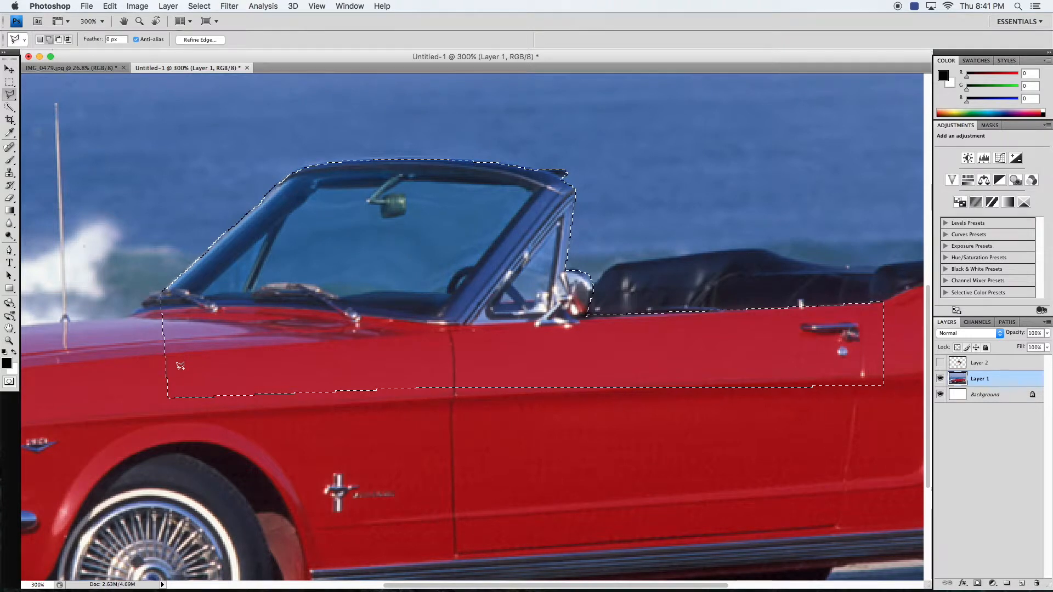
click(168, 379)
click(173, 531)
click(880, 540)
click(876, 390)
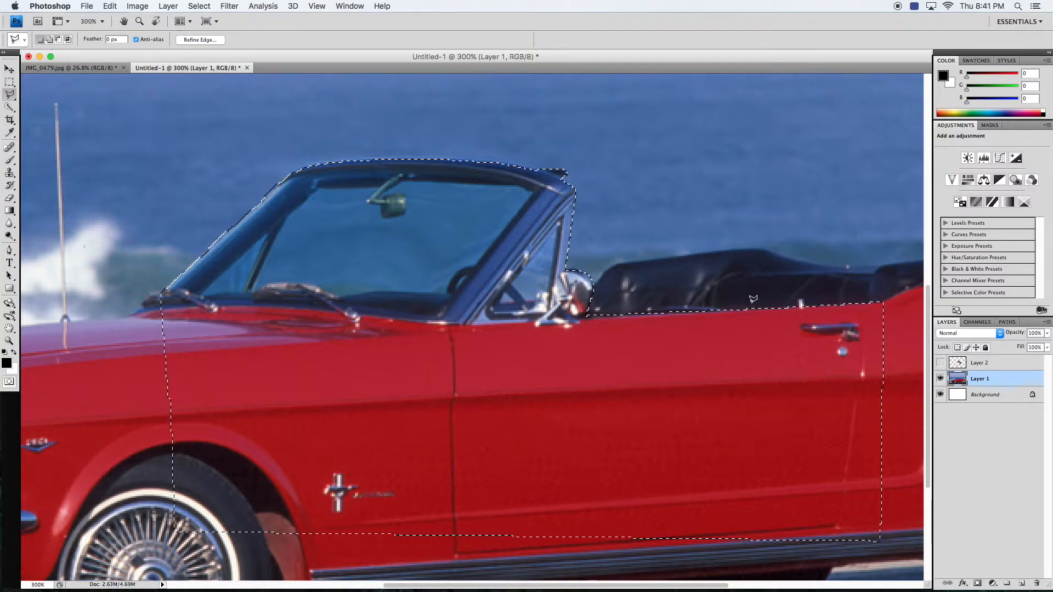
Copy the selected windshield and door section, paste it as a new layer, and hide the original car layer
click(110, 6)
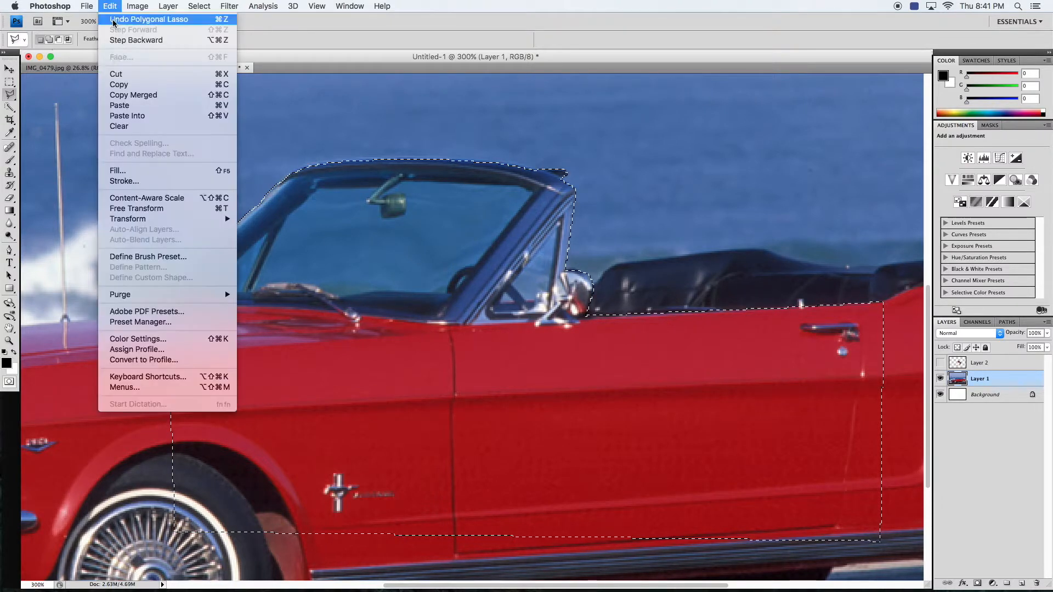
click(115, 85)
click(109, 6)
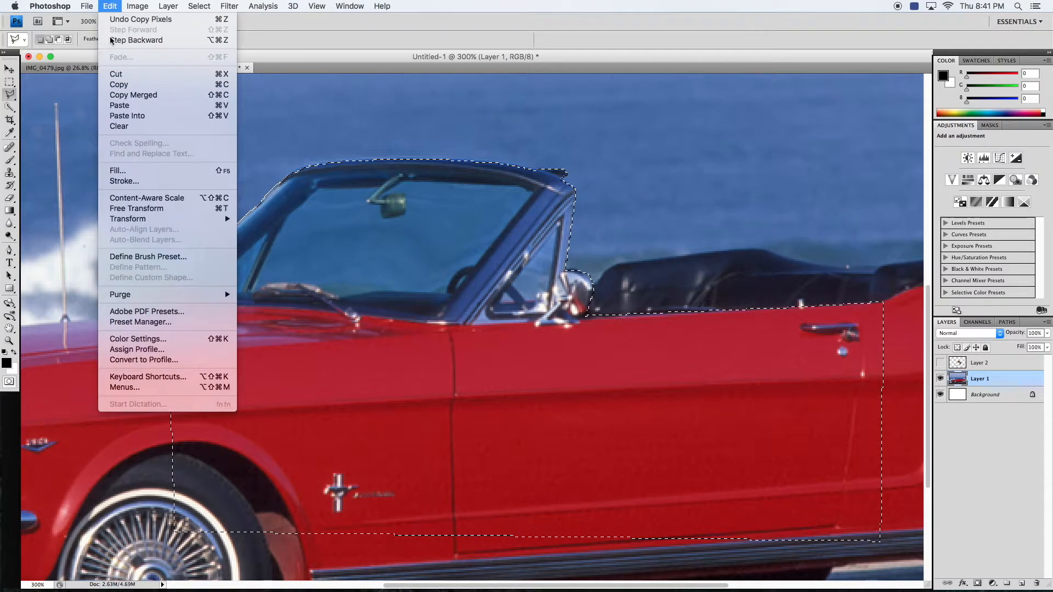
click(118, 106)
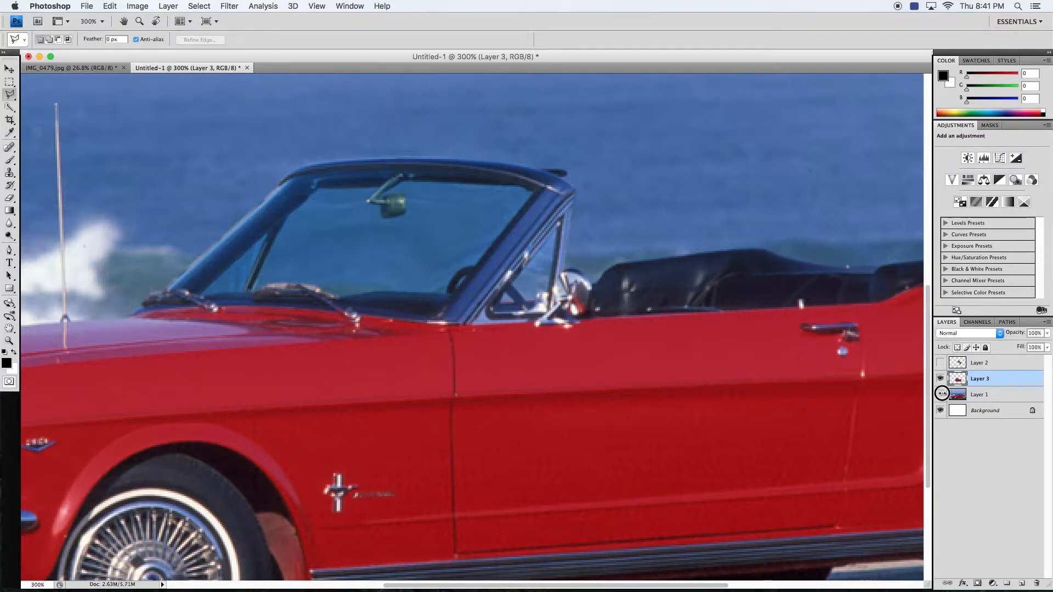
click(941, 394)
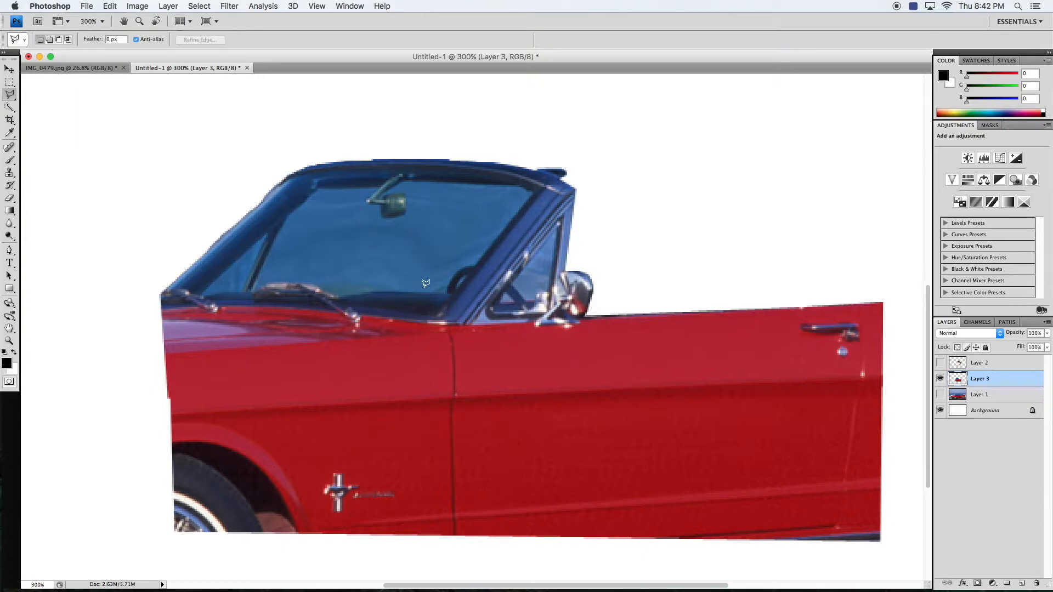
Show the dog layer, placing it beneath the pasted windshield and door layer, and turn the full car layer back on
key(super+minus)
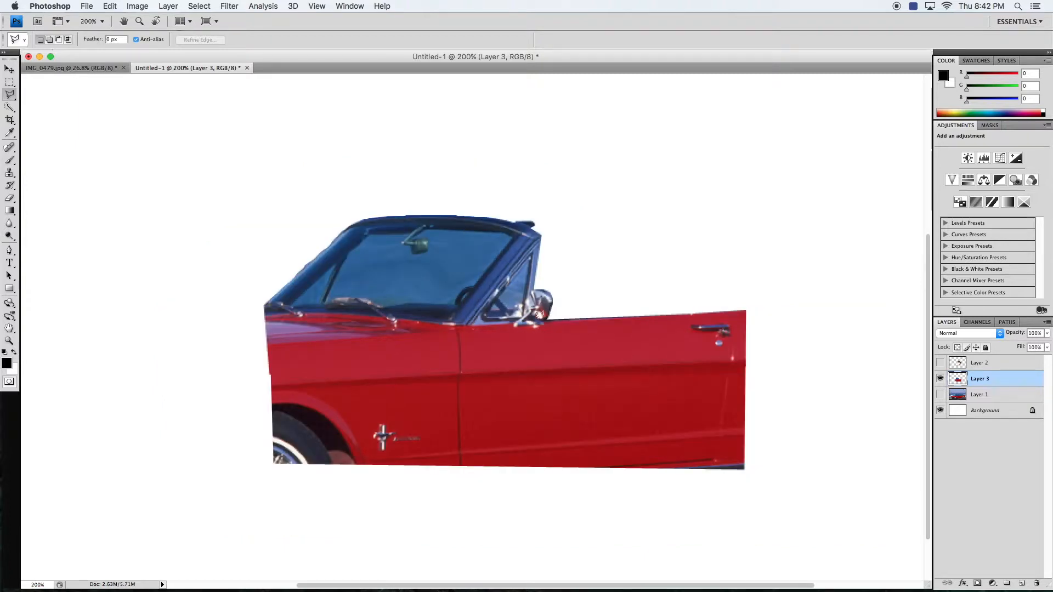
click(941, 363)
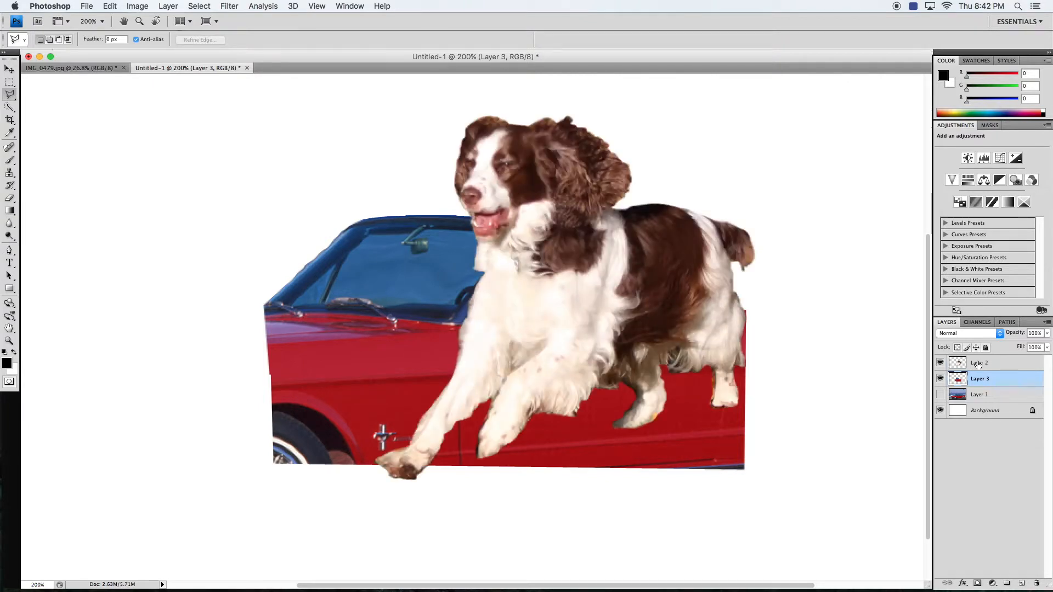
drag(981, 368, 980, 387)
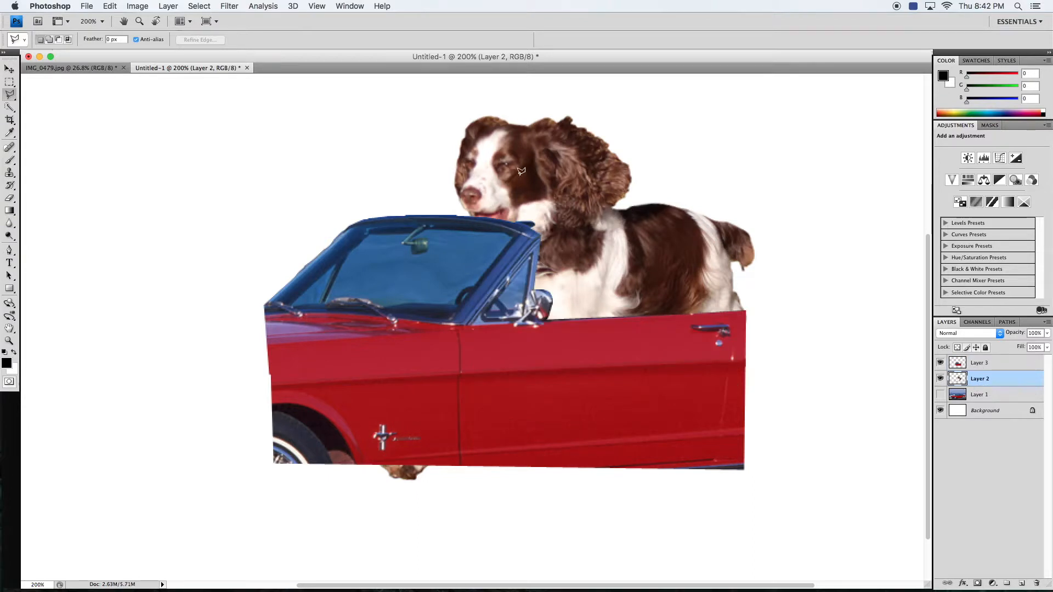
scroll(849, 371, down, 1)
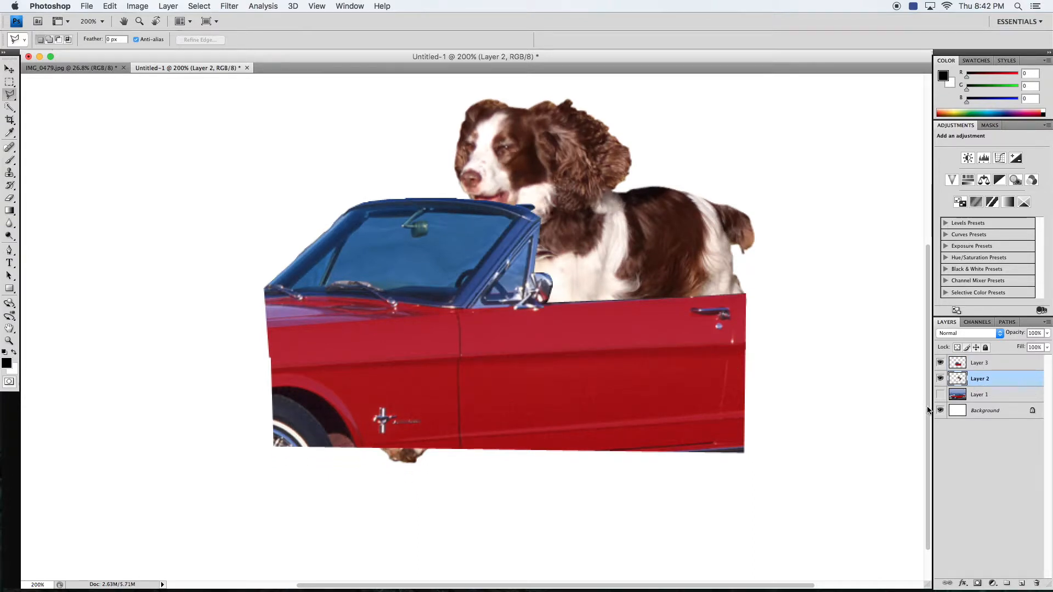
click(941, 395)
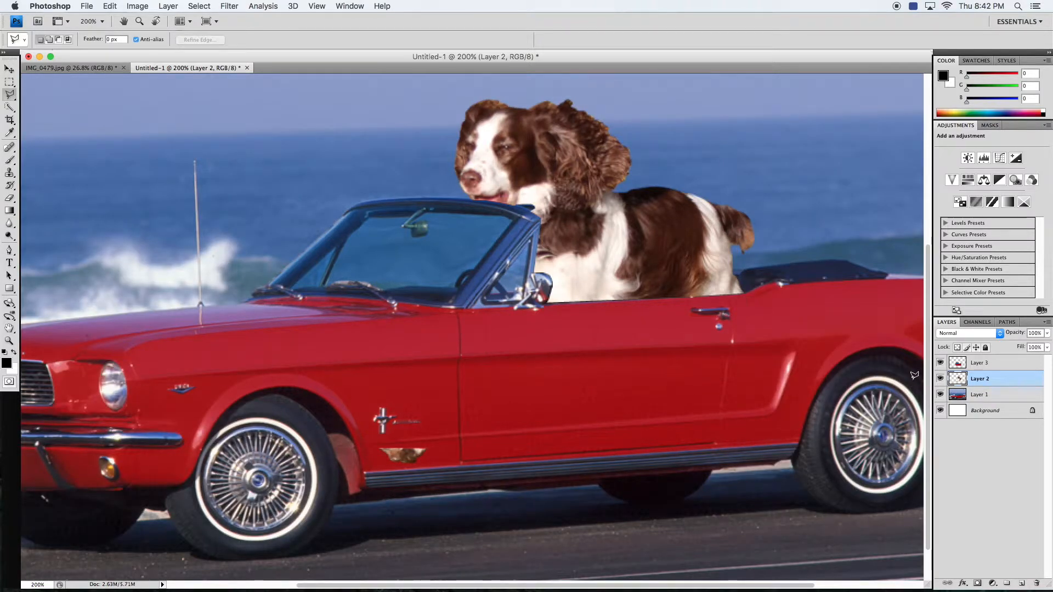
Move the dog layer forward in the car so its head sits closer to the windshield
click(8, 69)
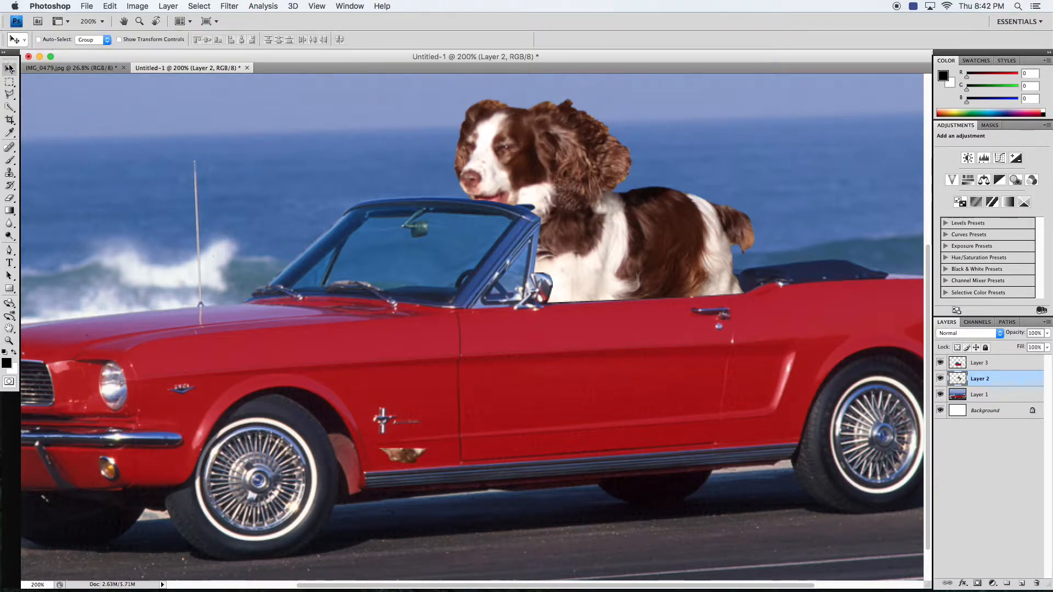
drag(600, 222, 559, 220)
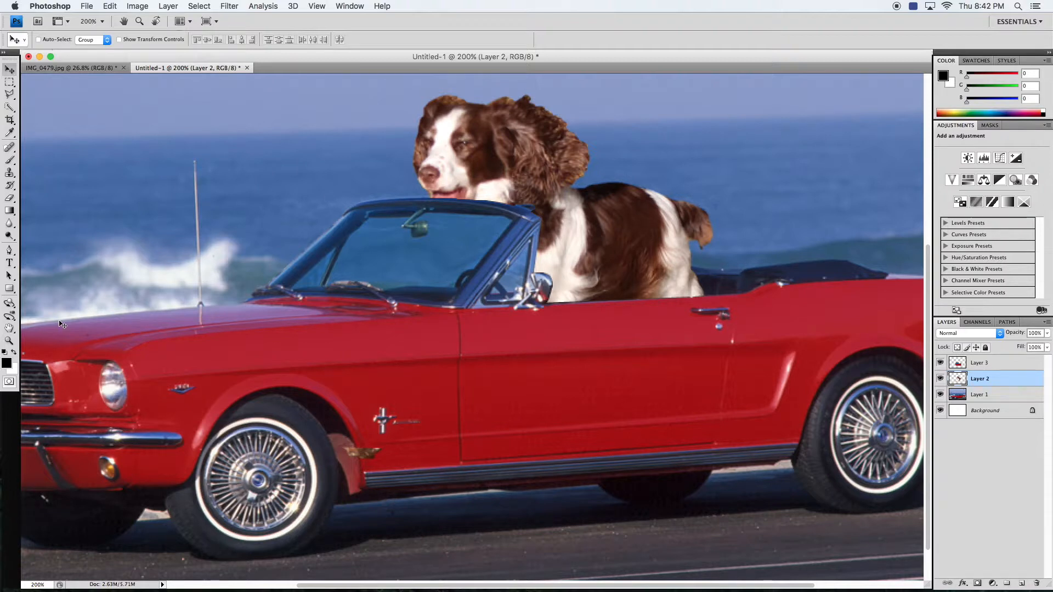
Turn off the pixel grid overlay for the enlarged view of the windshield
click(10, 341)
drag(300, 186, 581, 316)
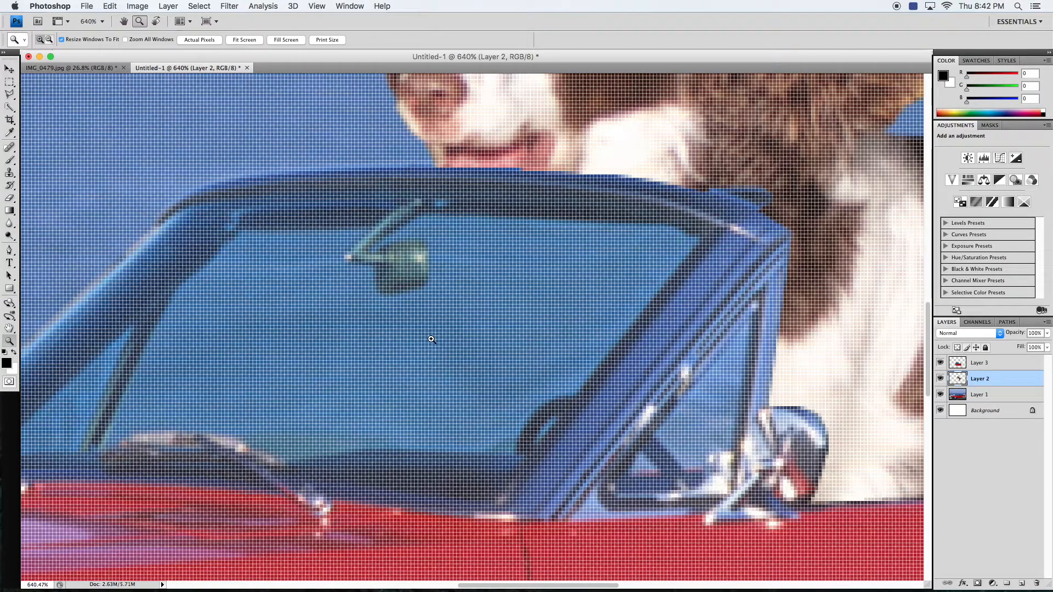
click(317, 6)
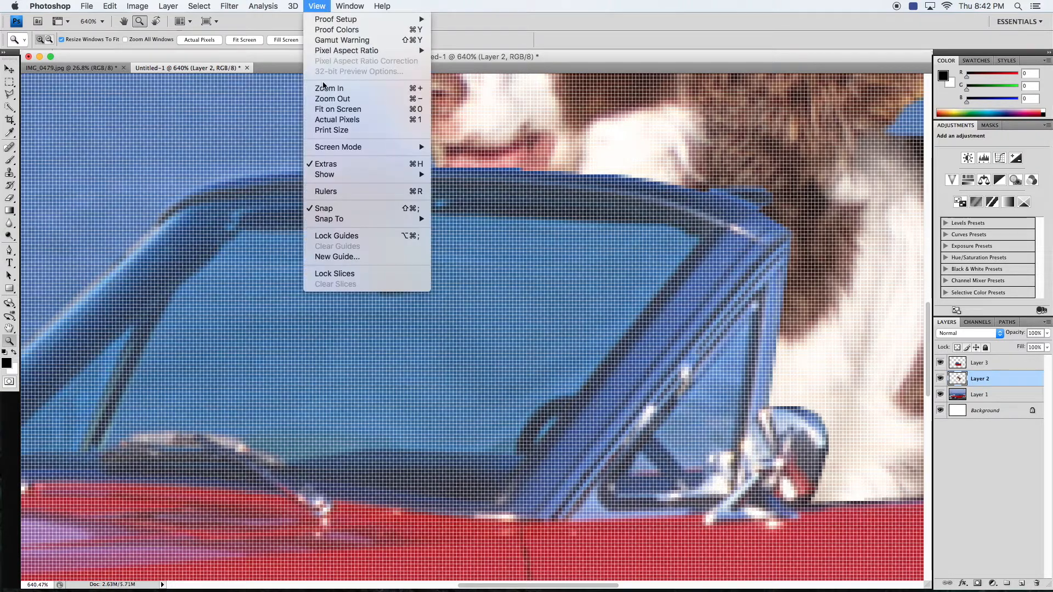
mouse_move(329, 175)
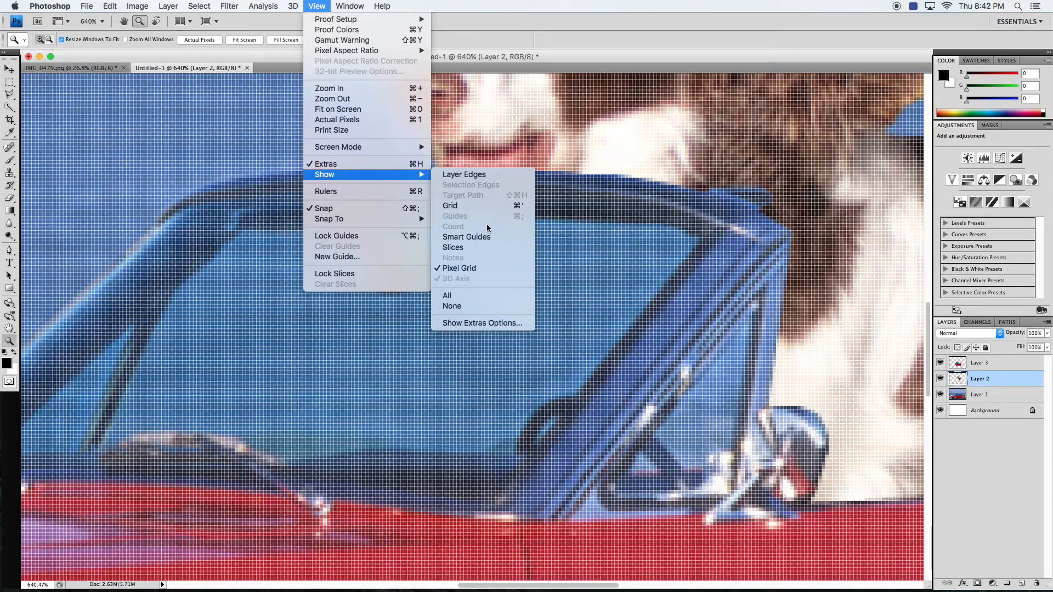
click(456, 268)
Begin outlining the windshield glass with the Polygonal Lasso, following its upper edge and excluding the rear-view mirror and its arm
click(9, 94)
click(241, 230)
click(370, 230)
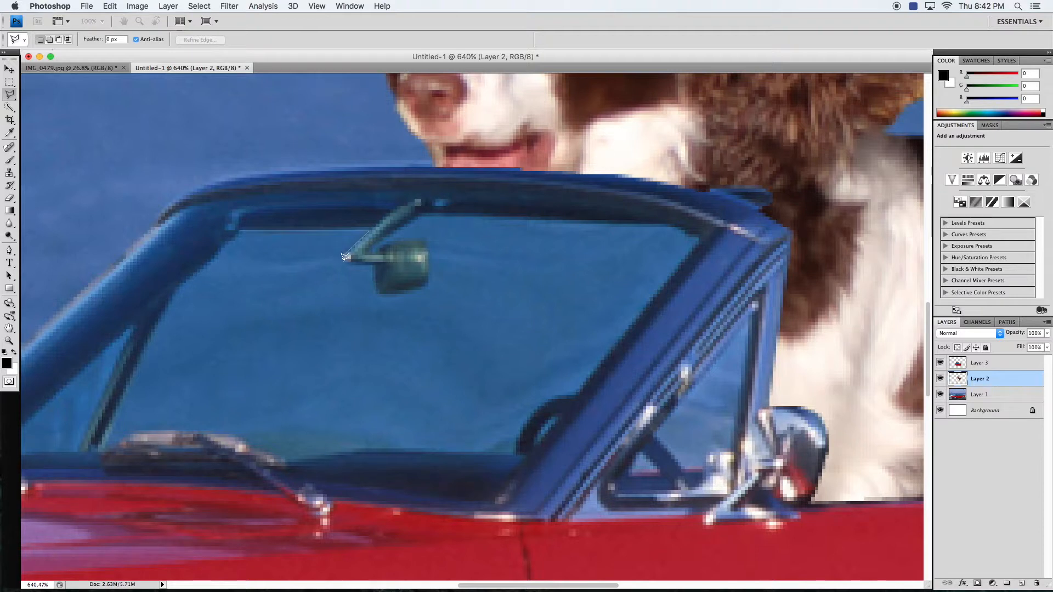
click(376, 266)
click(377, 293)
click(393, 294)
click(416, 290)
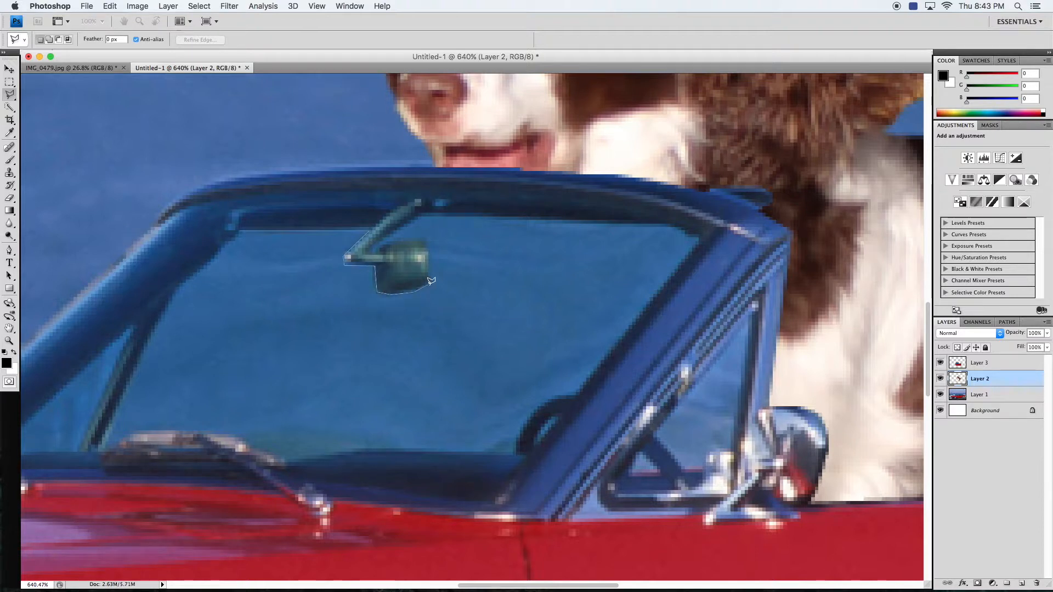
click(427, 240)
click(382, 242)
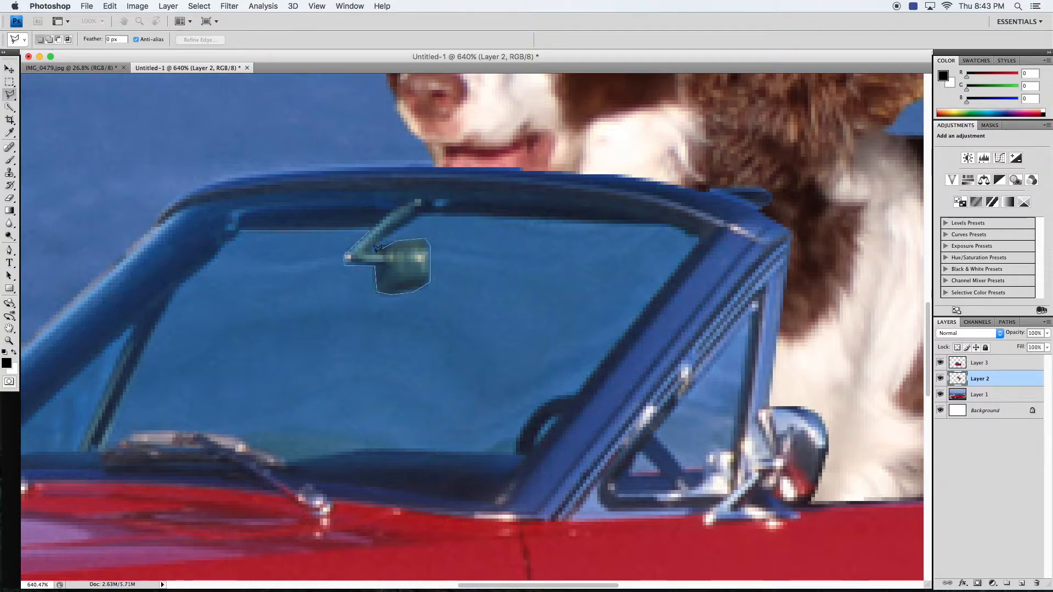
click(369, 254)
click(423, 211)
Continue the glass outline along the upper frame, side pillar, steering wheel, dashboard and wiper, and close the selection
click(671, 222)
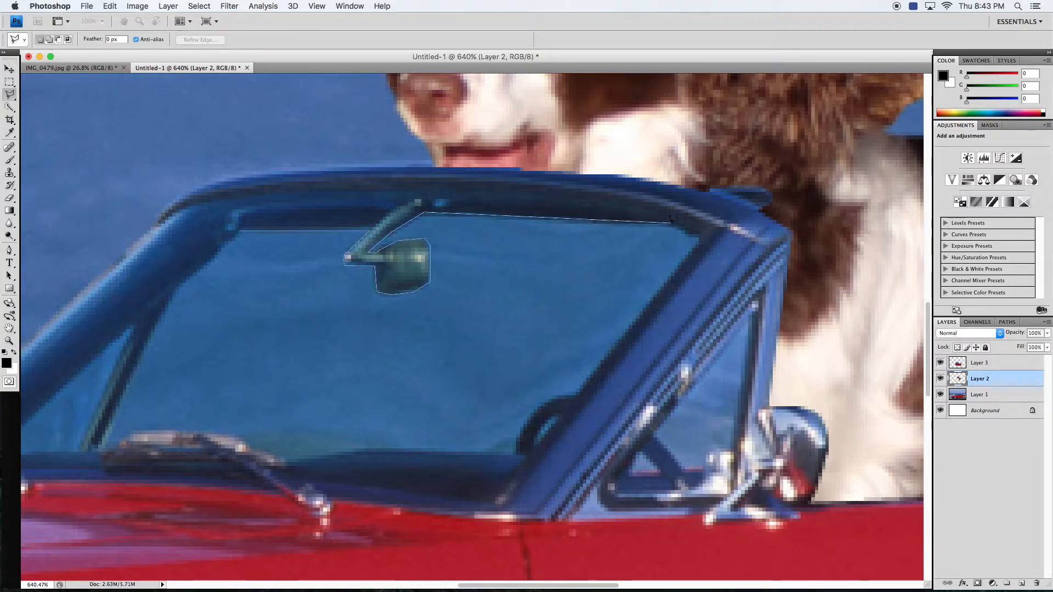
click(701, 239)
click(576, 395)
click(514, 454)
click(350, 452)
click(285, 462)
click(242, 445)
double_click(172, 432)
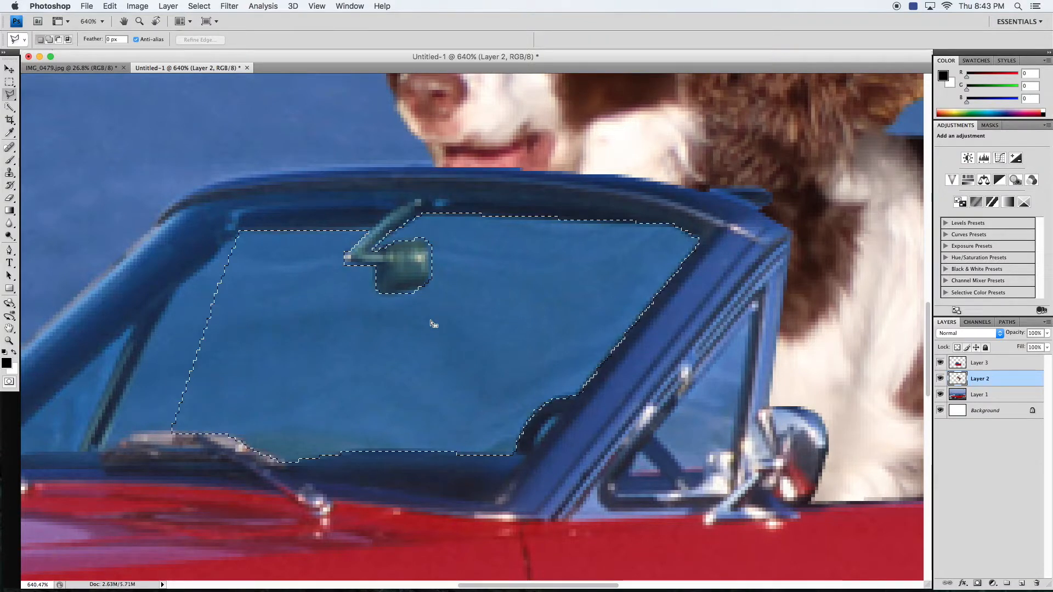
Add both glass areas of the triangular vent window to the selection with the Polygonal Lasso
drag(608, 330, 465, 286)
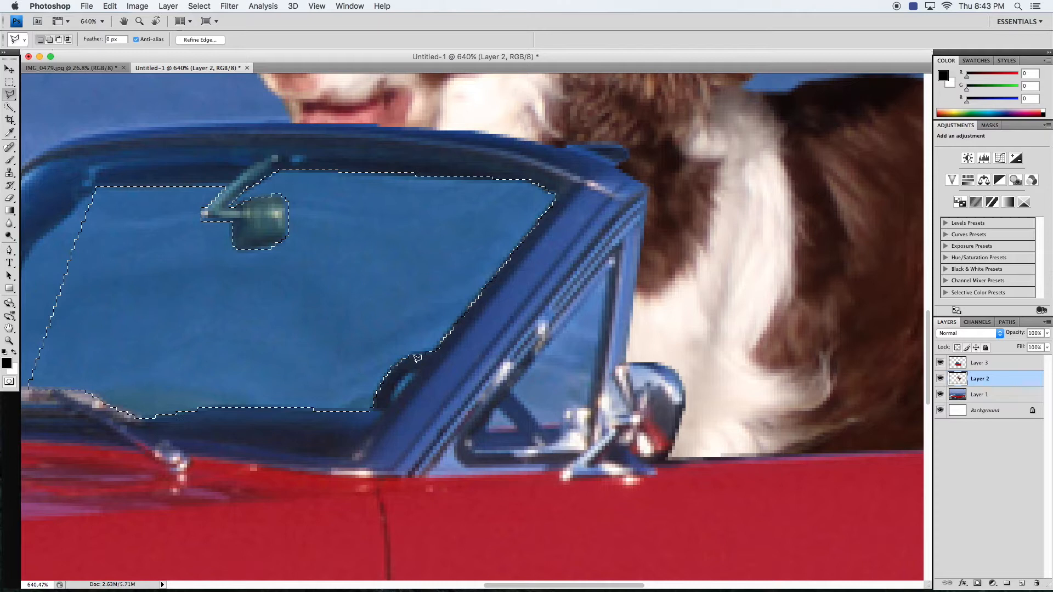
click(510, 390)
click(611, 262)
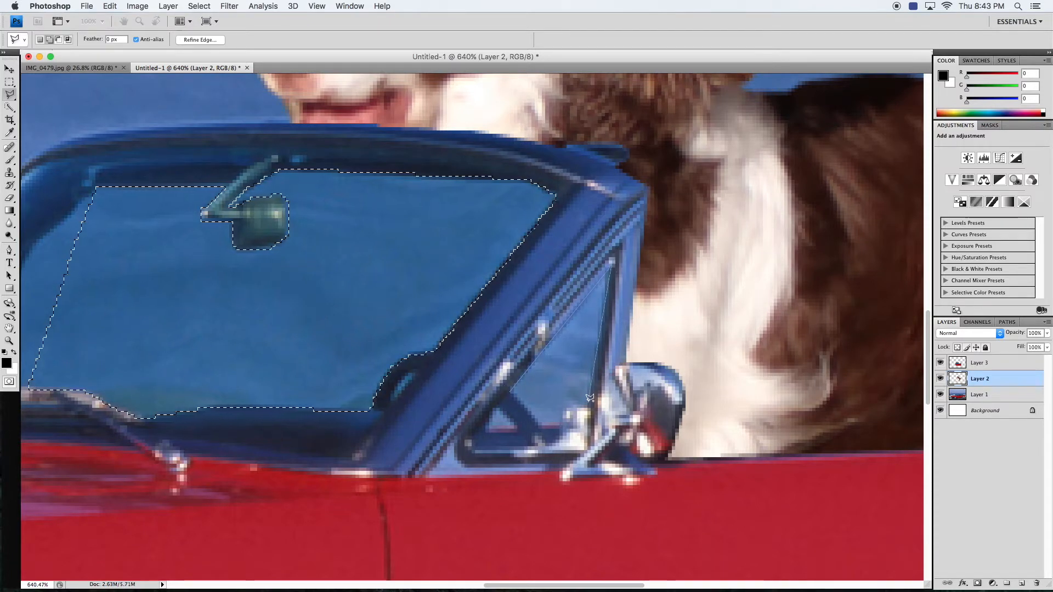
click(589, 407)
click(560, 426)
double_click(523, 421)
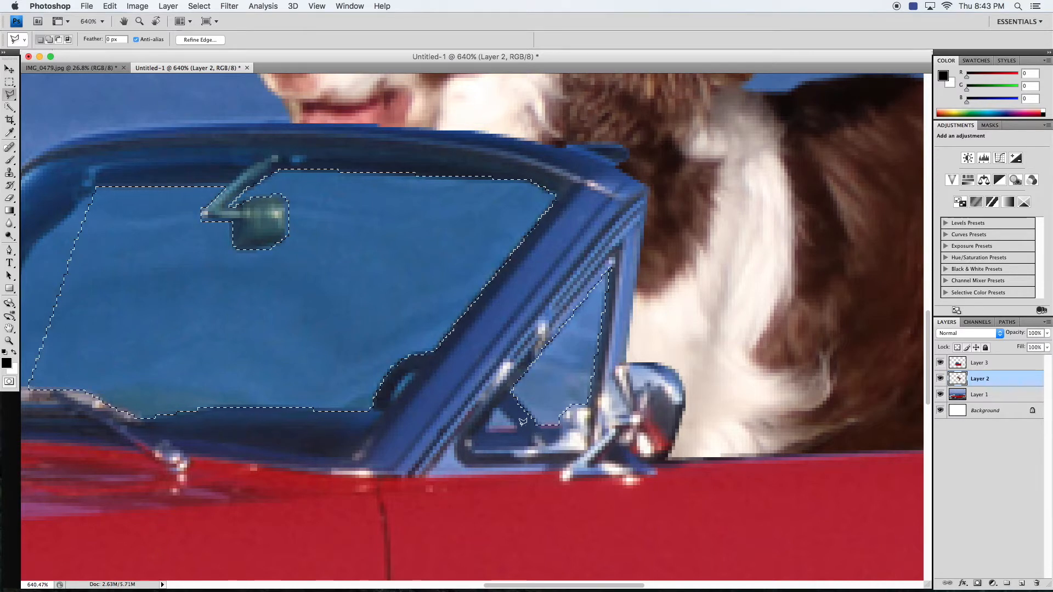
click(514, 431)
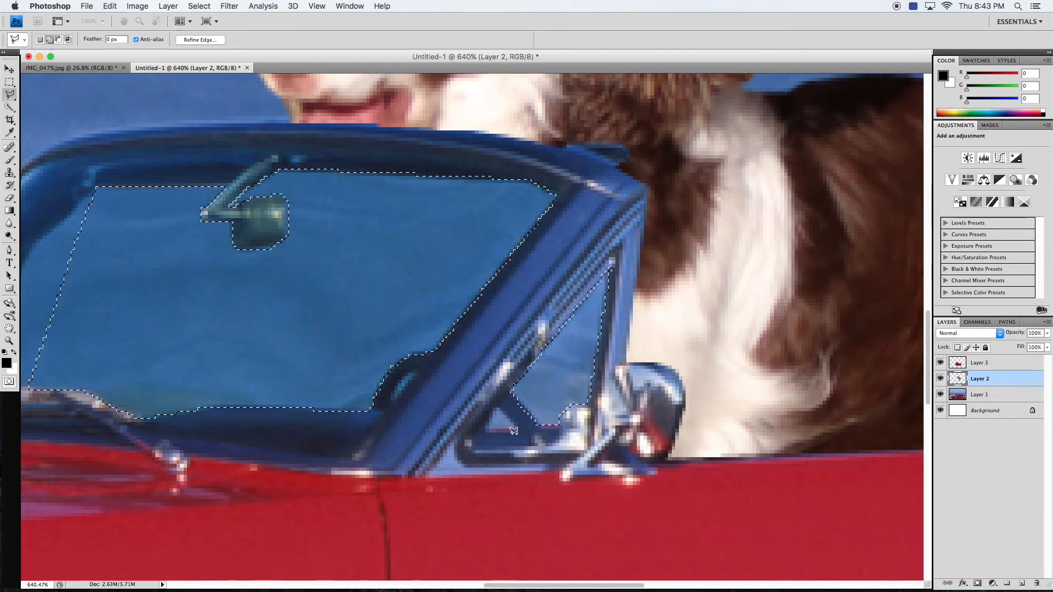
click(483, 431)
double_click(498, 409)
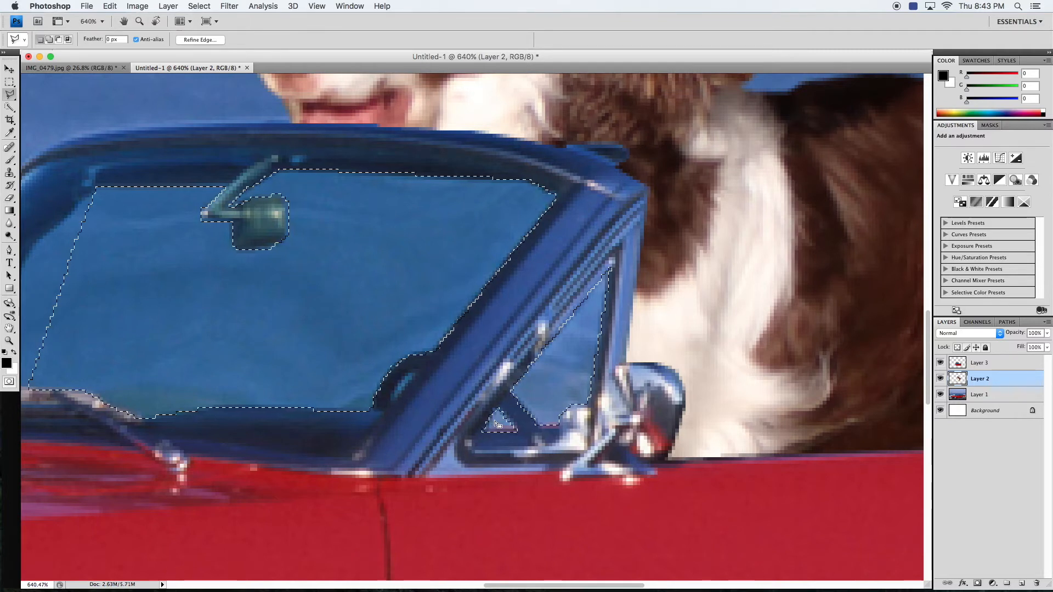
Add the small opening inside the steering wheel to the selection with the freehand Lasso
drag(289, 298, 548, 450)
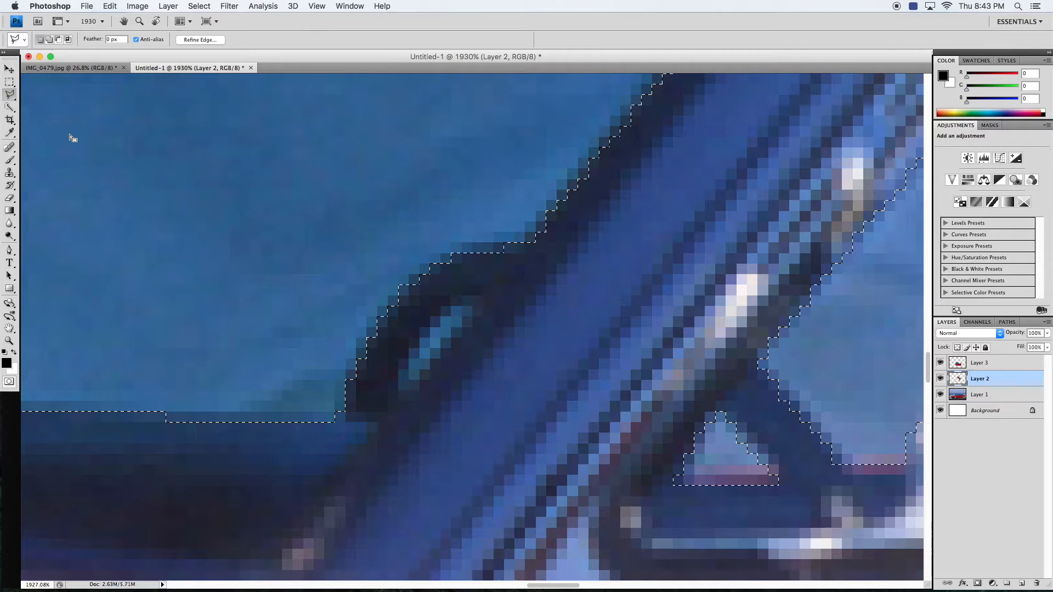
click(10, 94)
click(38, 88)
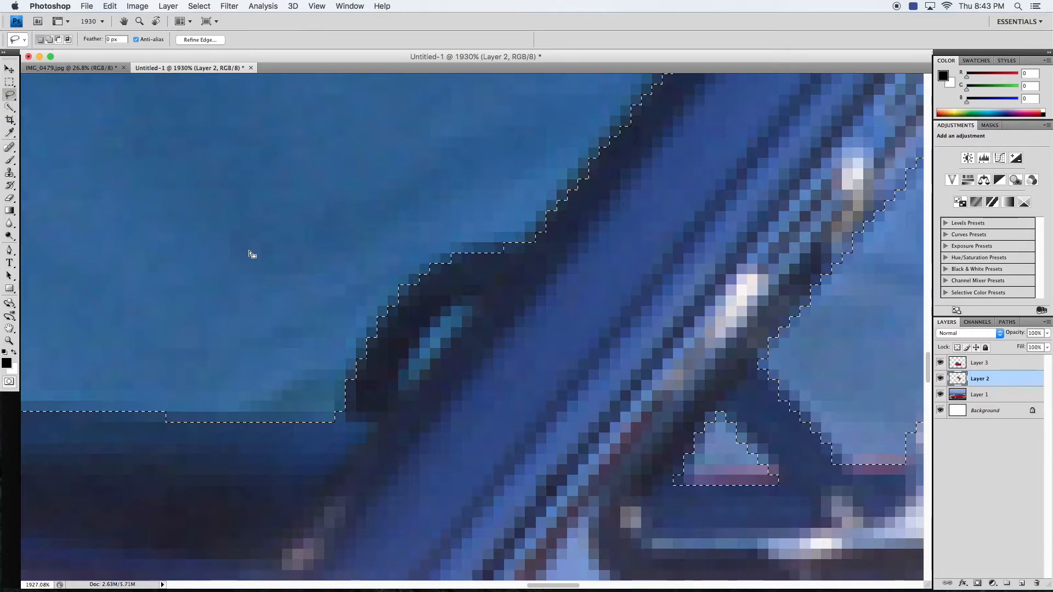
mouse_move(402, 410)
mouse_down()
mouse_move(401, 373)
mouse_move(433, 316)
mouse_move(450, 302)
mouse_move(485, 309)
mouse_up()
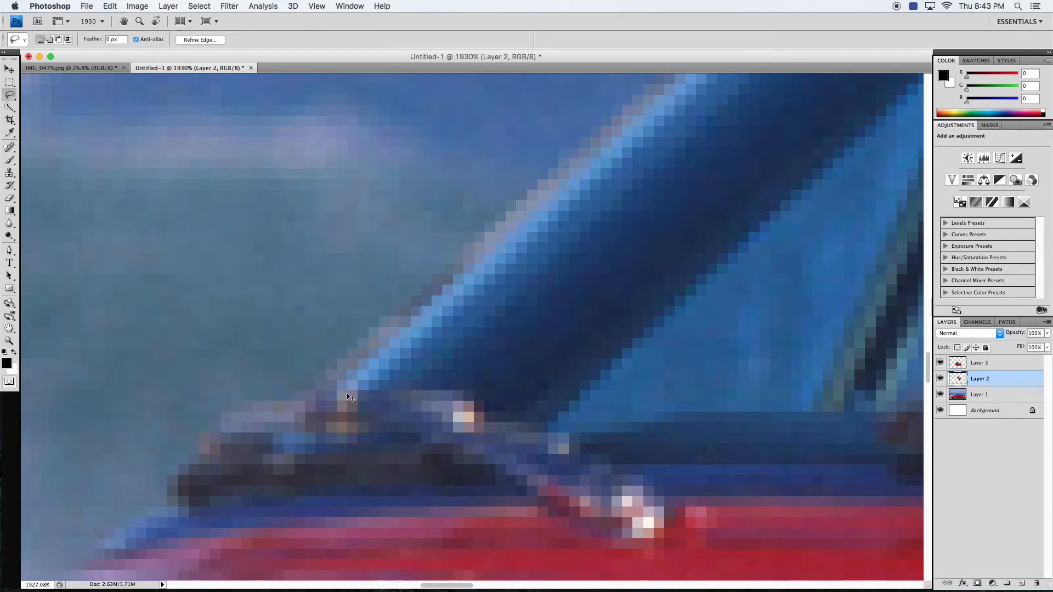
Cut the selected glass areas out of Layer 3 and paste them as a new layer
key(super+minus)
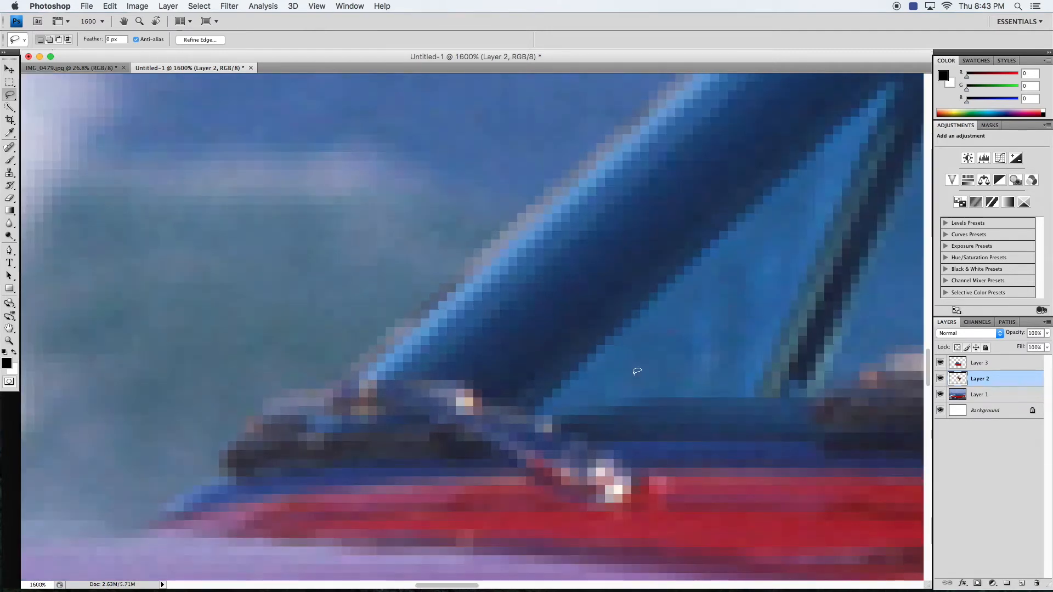
key(super+0)
drag(349, 276, 583, 417)
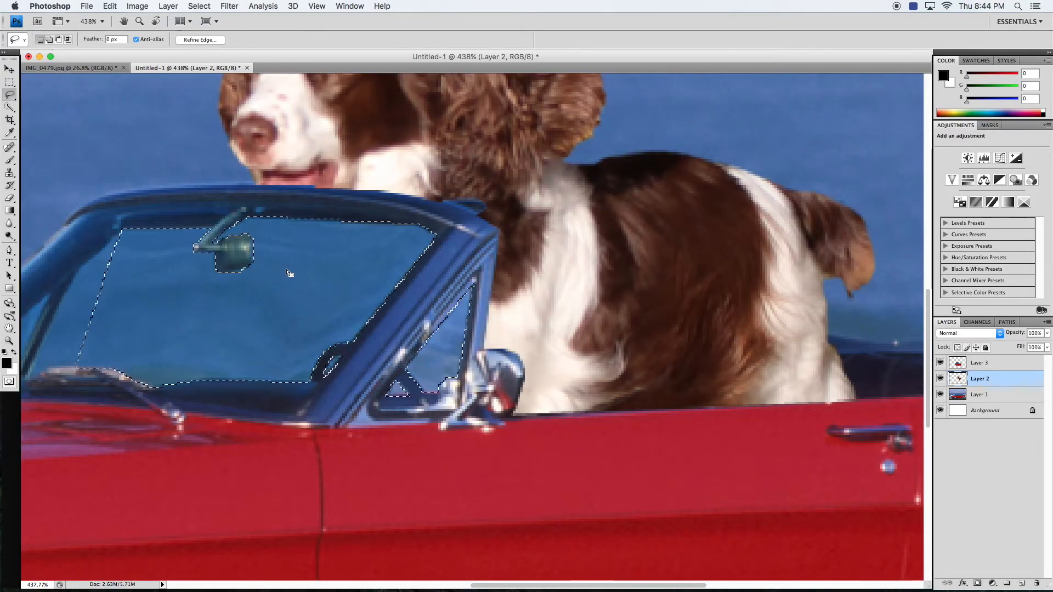
click(980, 363)
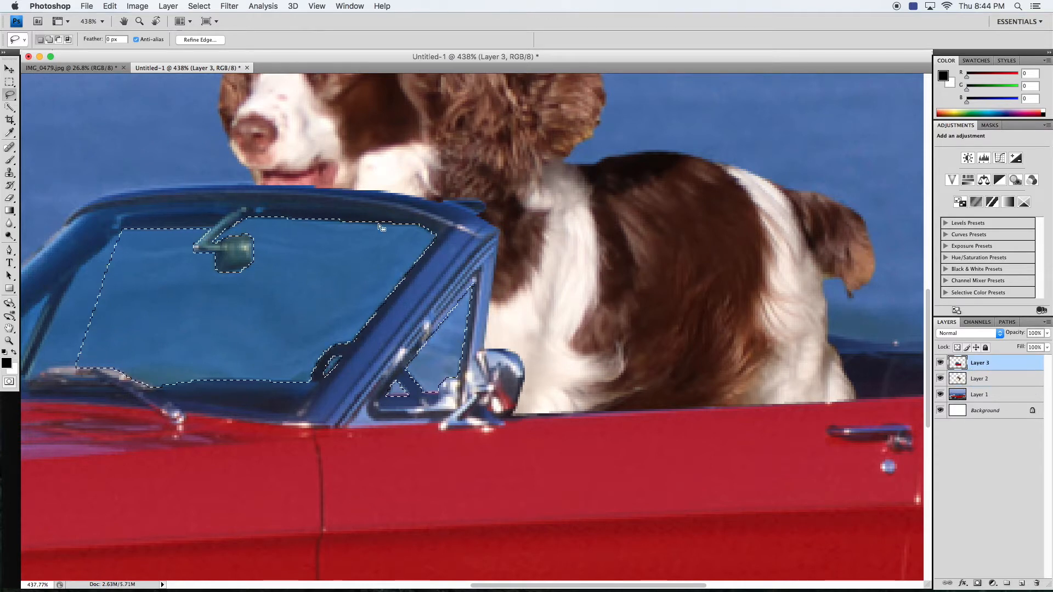
click(109, 6)
click(117, 75)
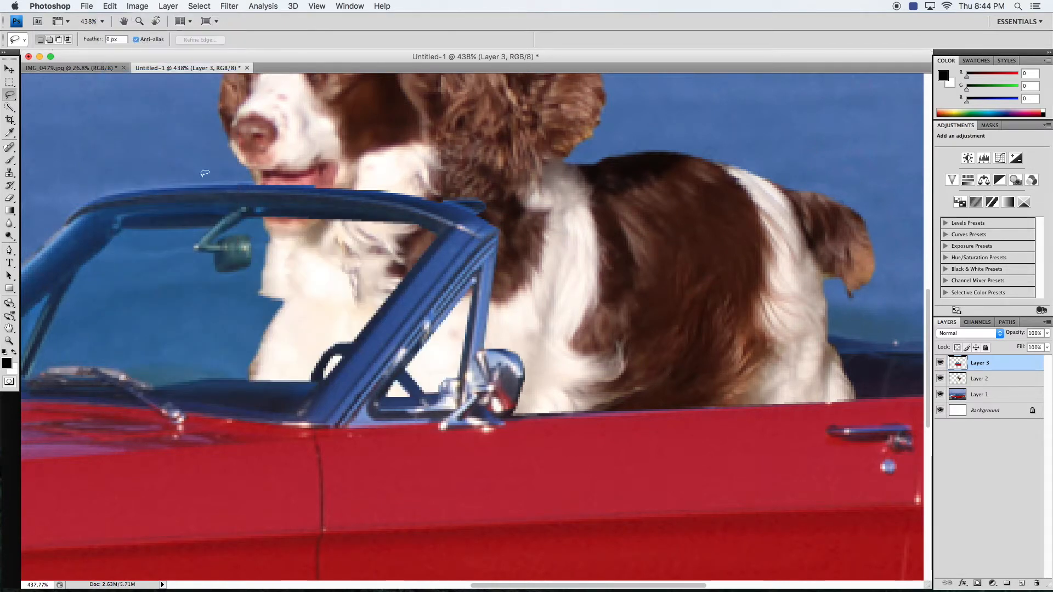
click(107, 7)
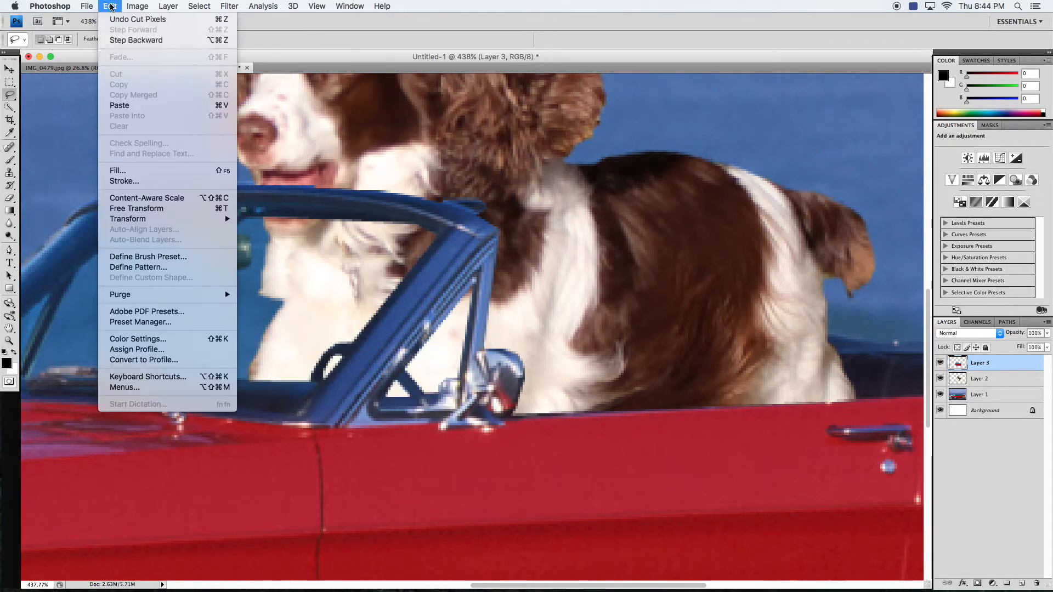
click(123, 109)
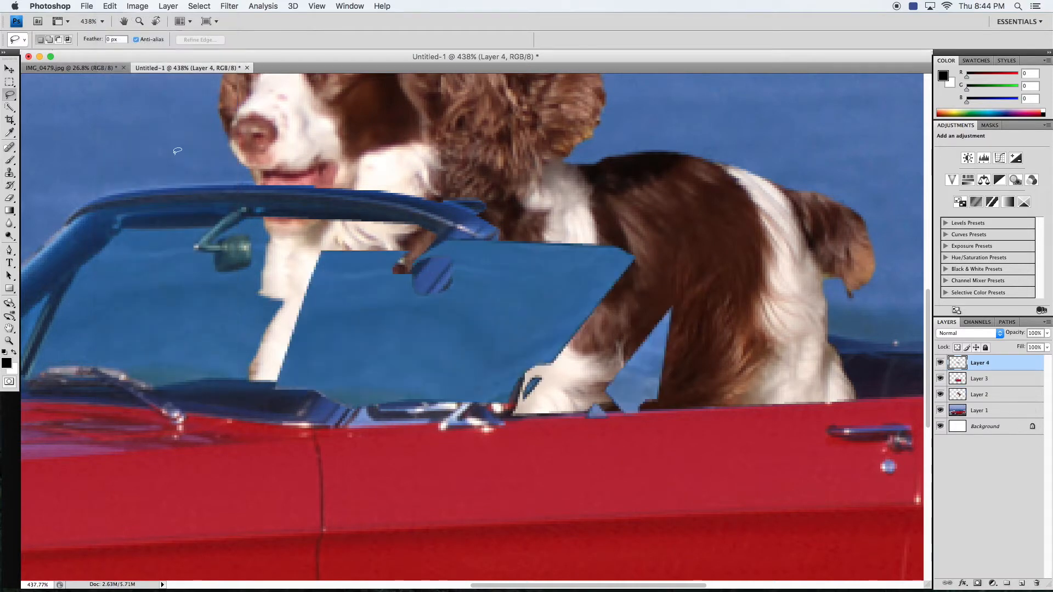
Move the pasted glass layer back into place, aligning it with the windshield, vent window and steering wheel openings
click(9, 70)
drag(499, 315, 552, 423)
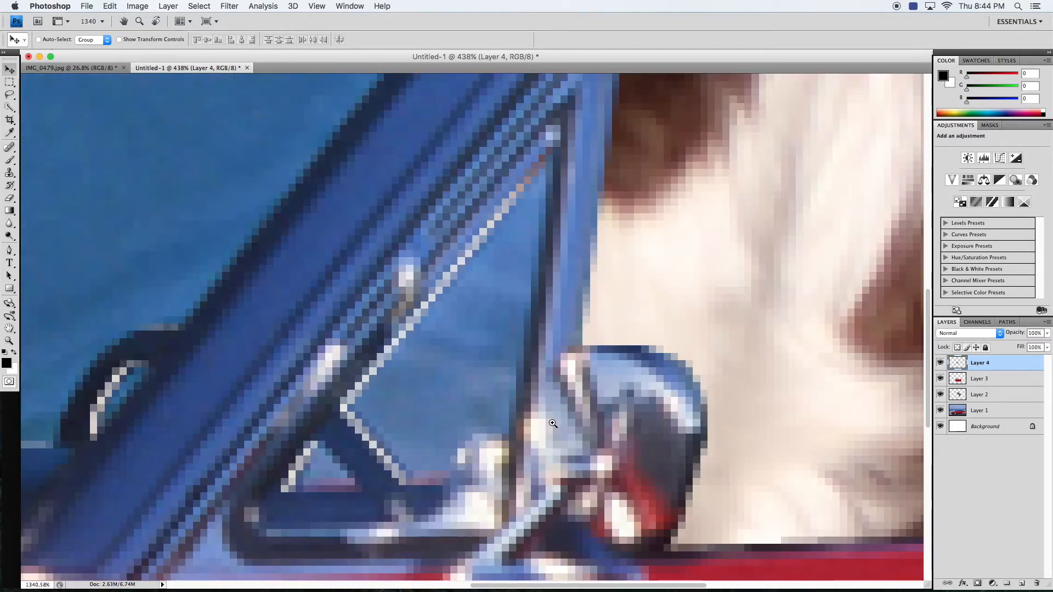
drag(126, 258, 522, 419)
drag(658, 445, 127, 182)
drag(475, 348, 364, 310)
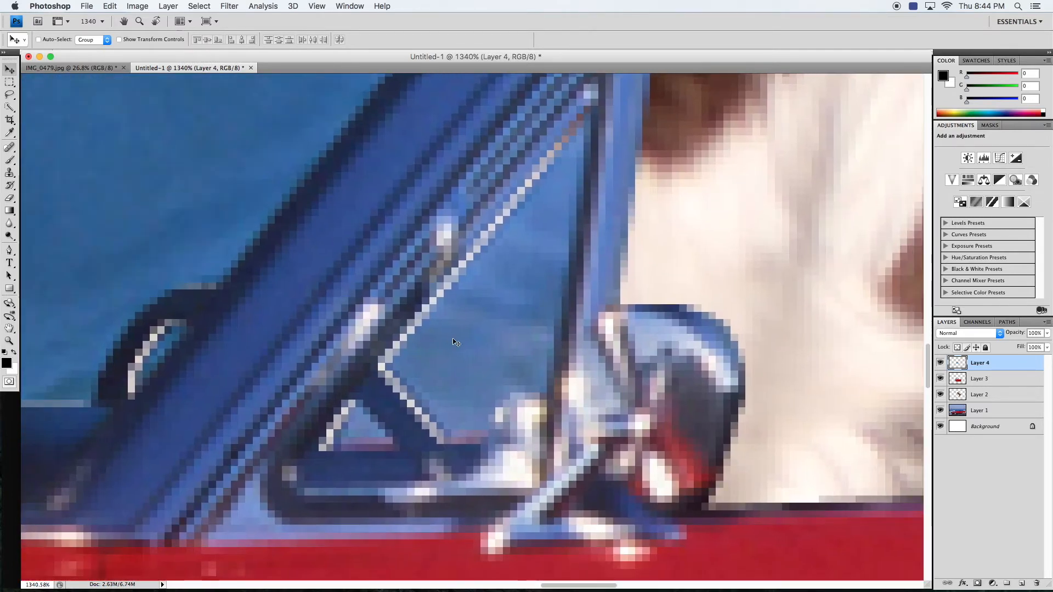
drag(449, 339, 446, 342)
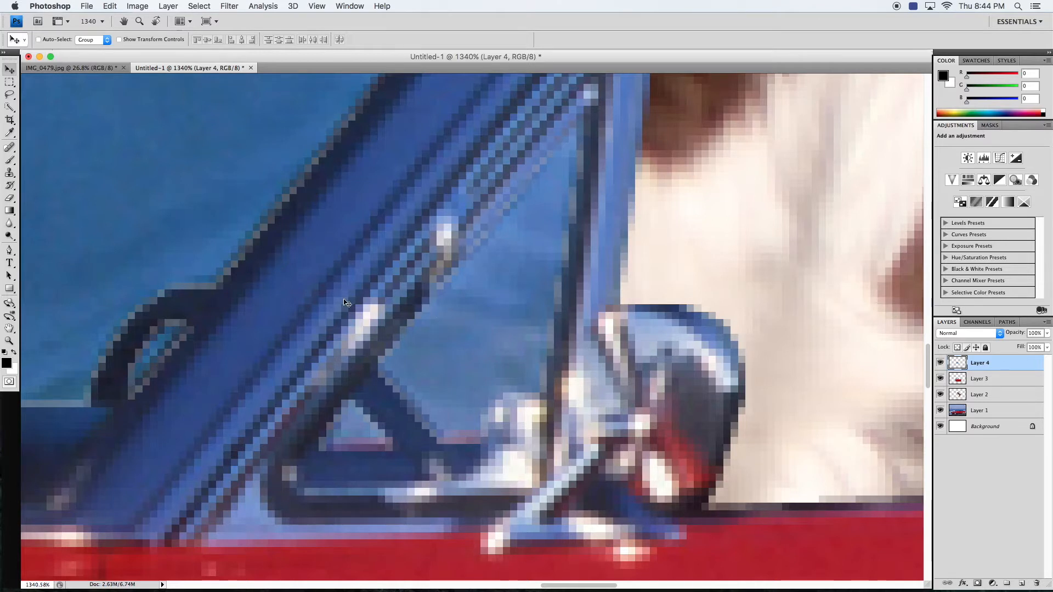
Compare the whole composite with the glass layer hidden and shown, leaving the layer turned on
key(super+minus)
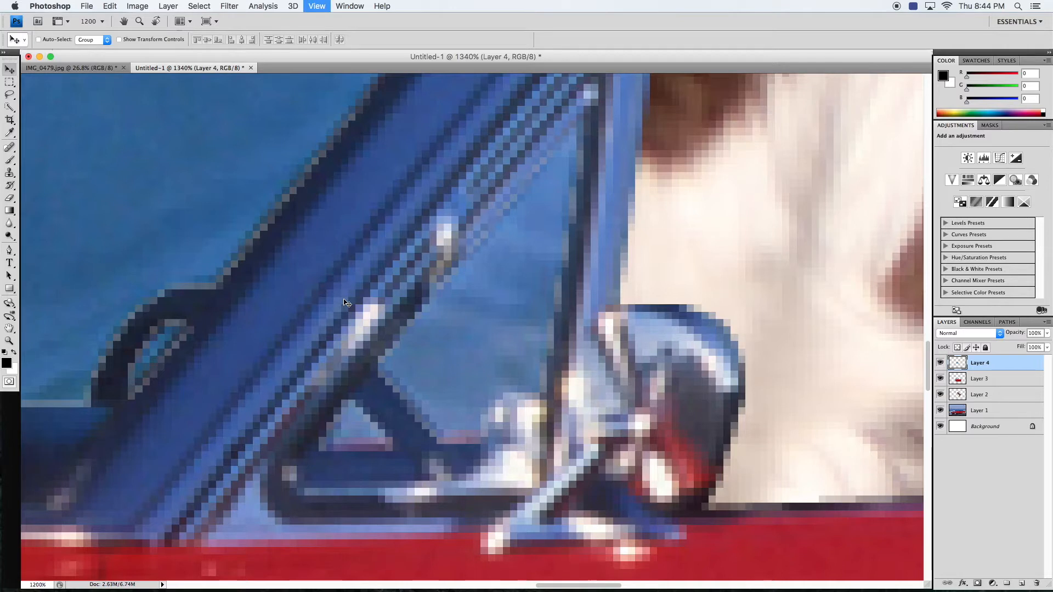
key(super+minus)
key(super+minus)
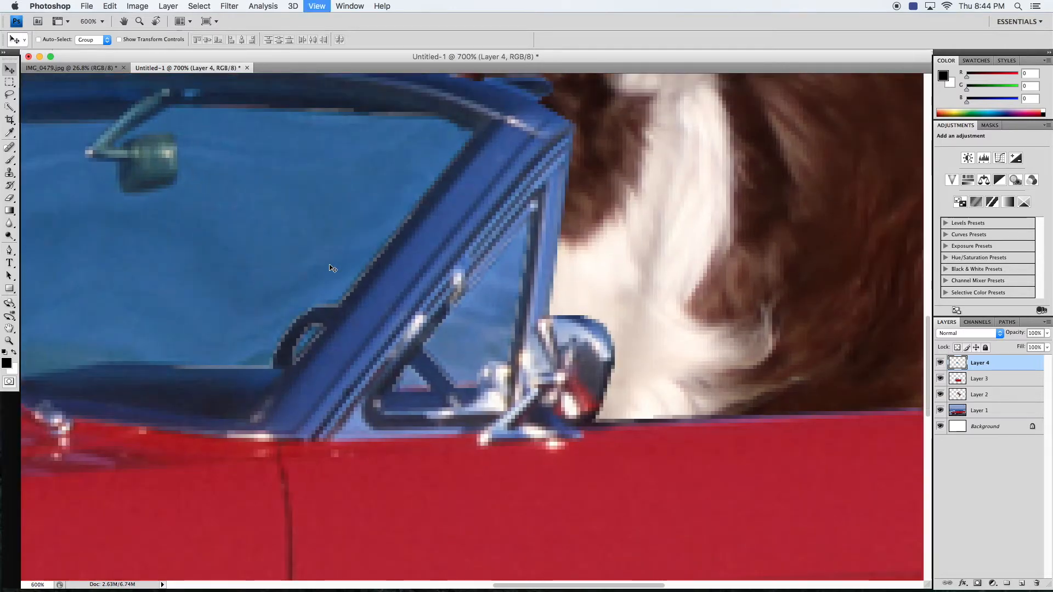
key(super+minus)
drag(235, 241, 417, 274)
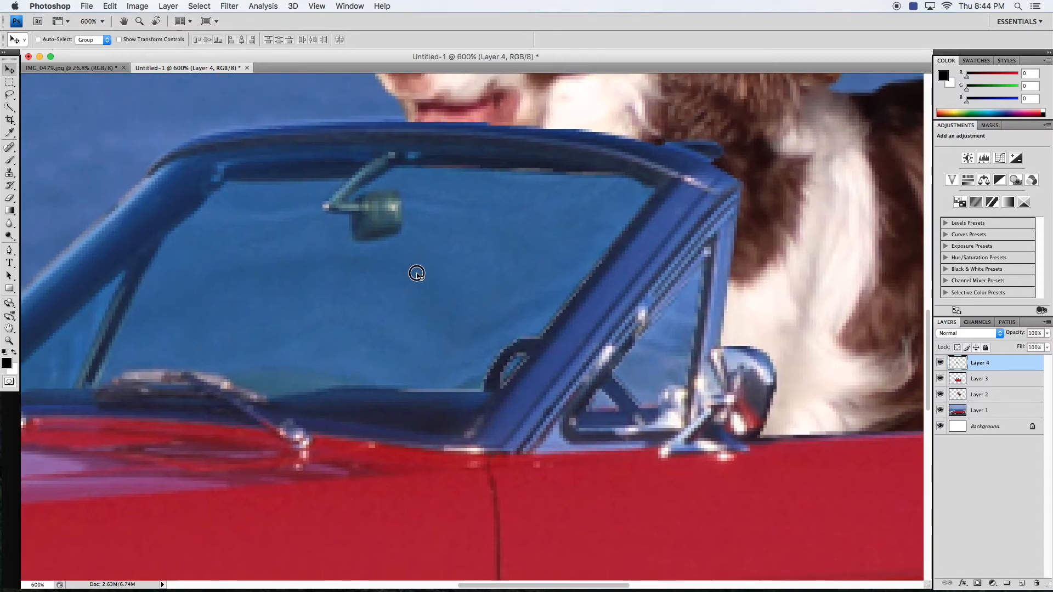
key(super+0)
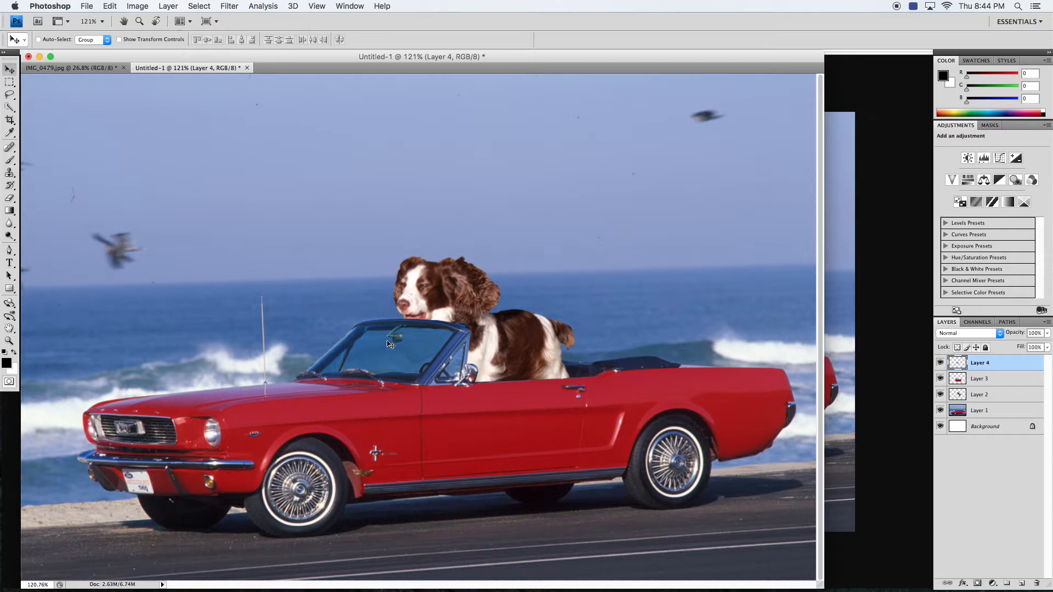
click(941, 364)
click(940, 364)
click(941, 364)
click(940, 364)
click(941, 364)
click(941, 365)
click(941, 364)
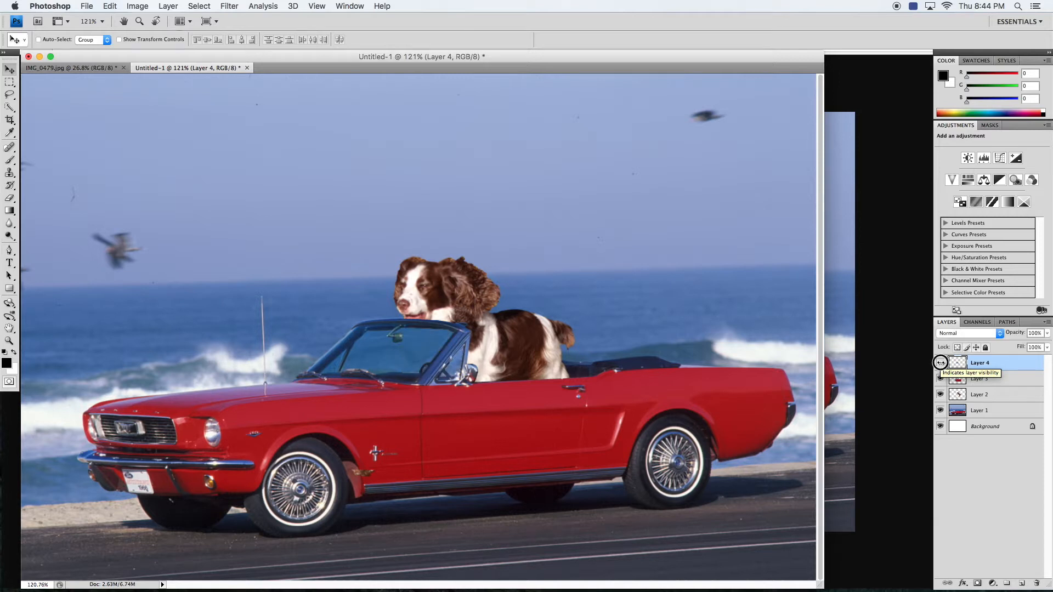
click(941, 364)
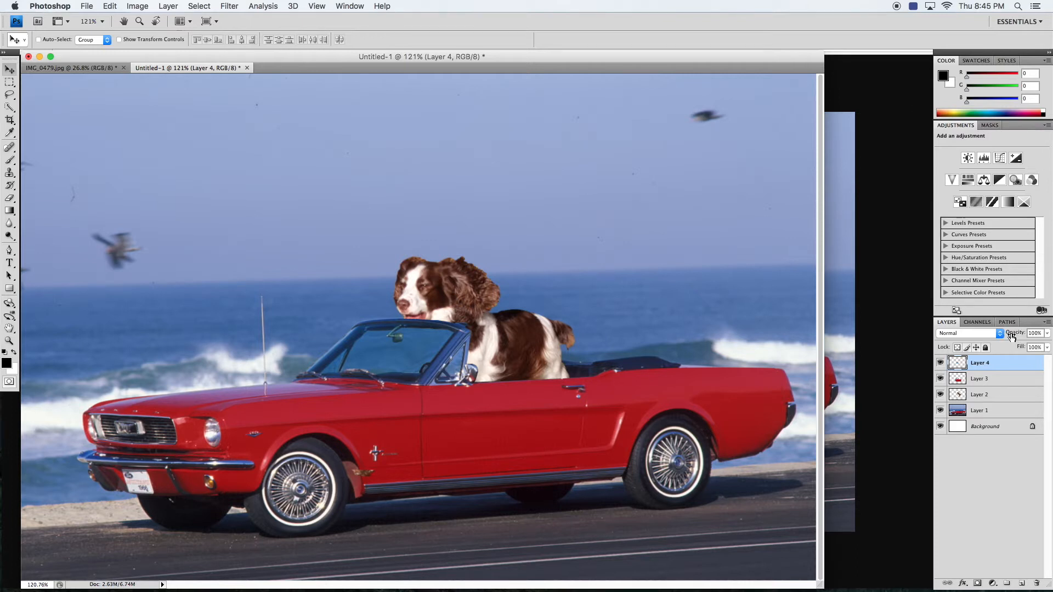
Lower the glass layer's opacity to 50%
click(1047, 333)
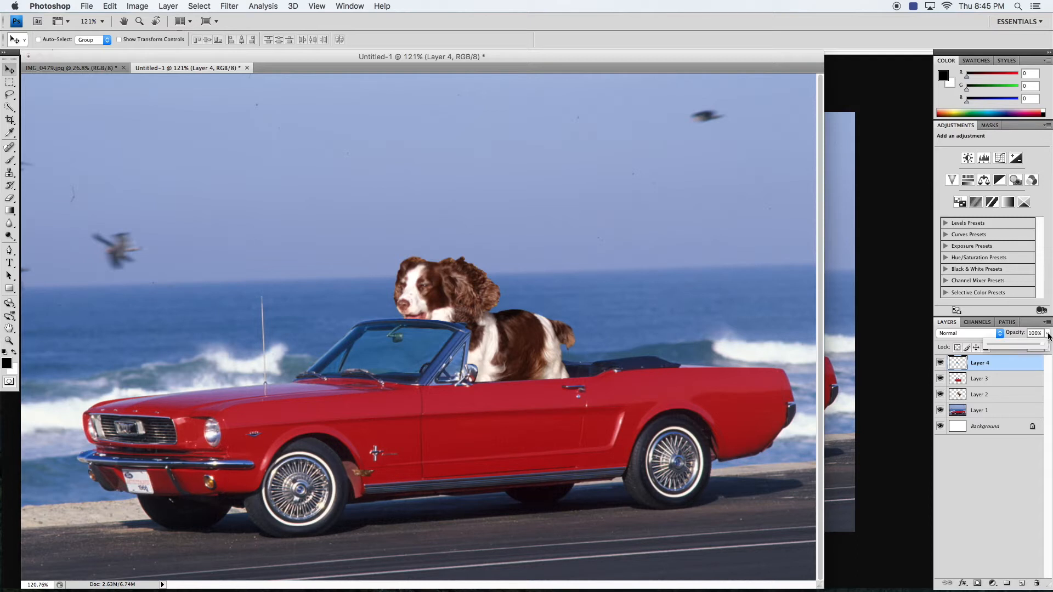
drag(1042, 347, 1015, 345)
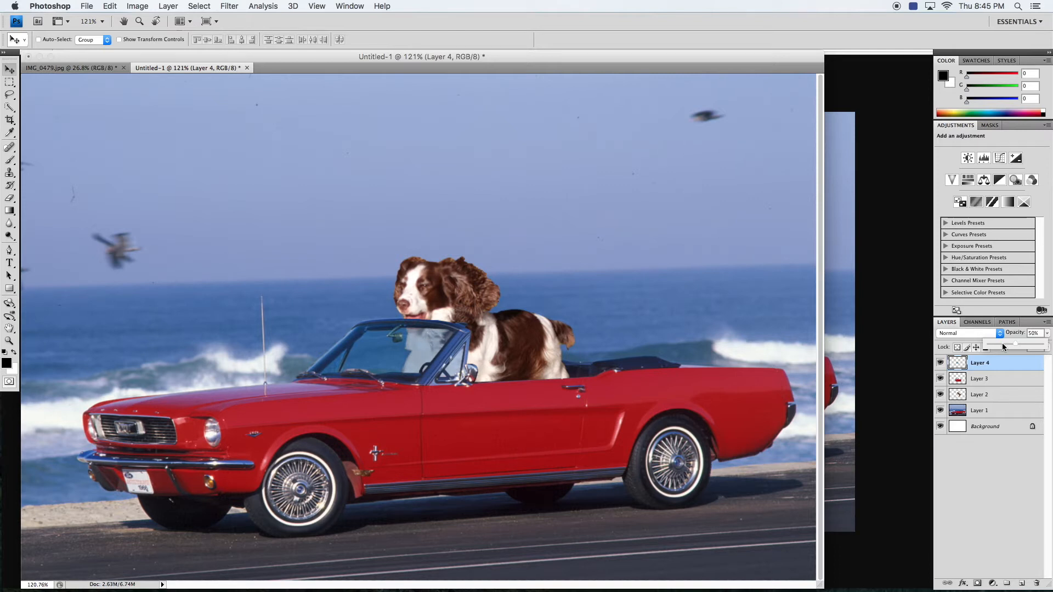
Free Transform the dog on Layer 2, scaling it to about 91%, rotating it about 11° clockwise and repositioning it behind the windshield
mouse_move(1015, 346)
mouse_down()
mouse_move(996, 343)
mouse_move(1015, 343)
mouse_up()
click(985, 396)
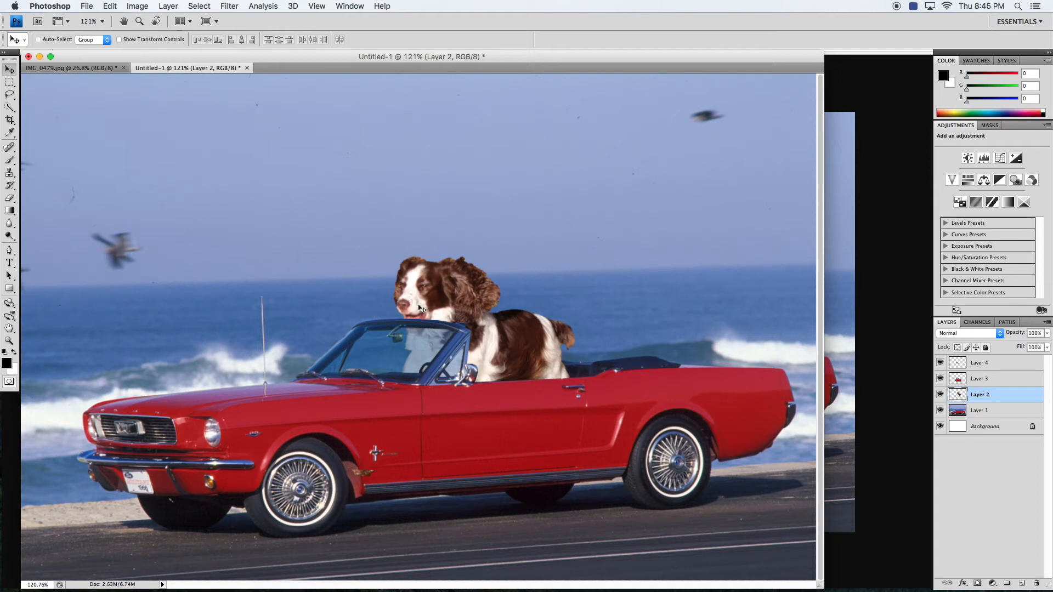
click(112, 6)
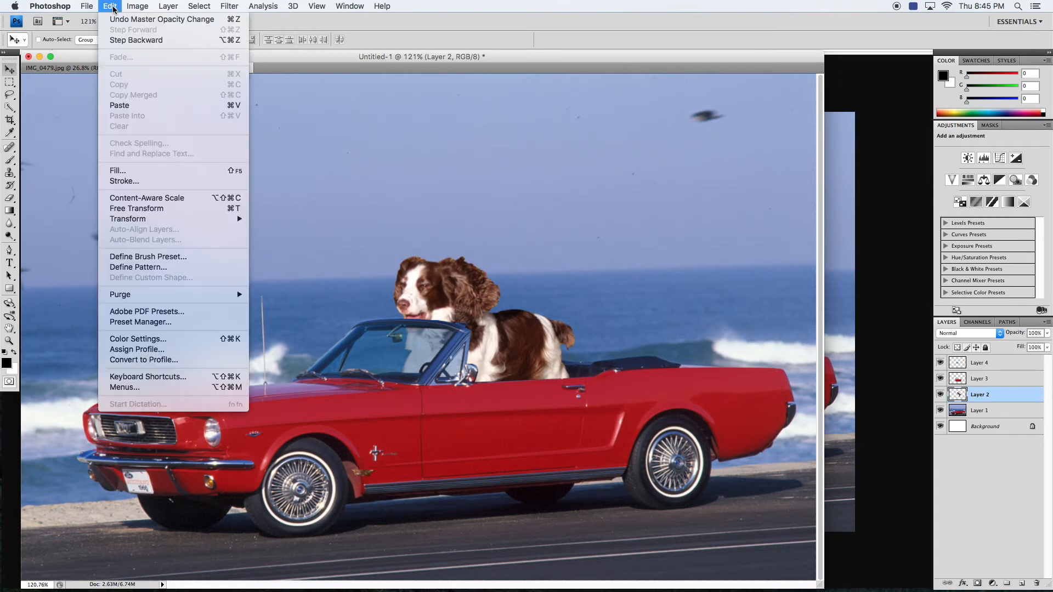
click(137, 209)
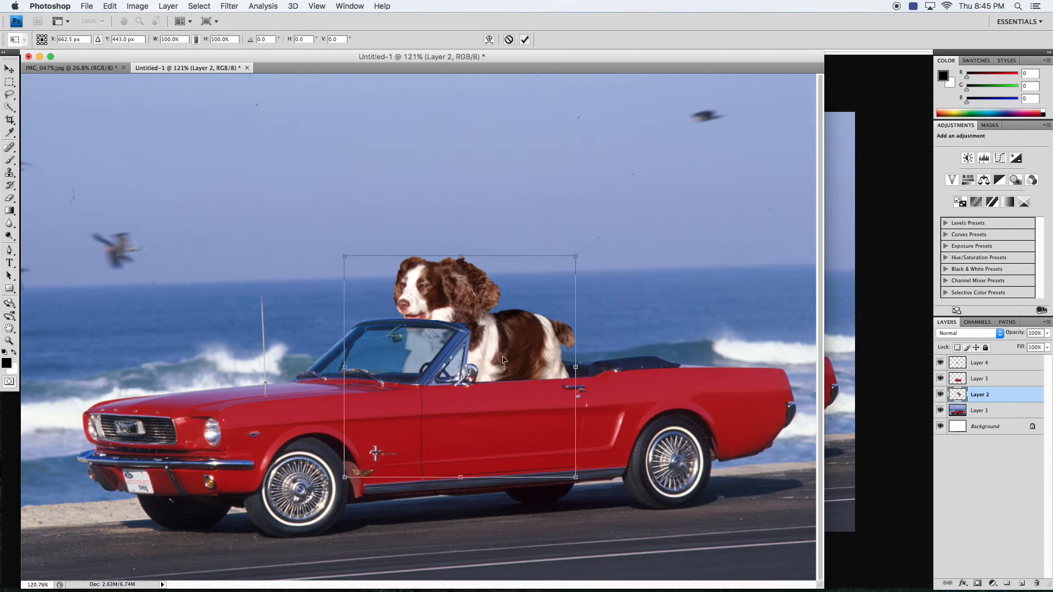
drag(595, 245, 575, 277)
drag(531, 321, 534, 318)
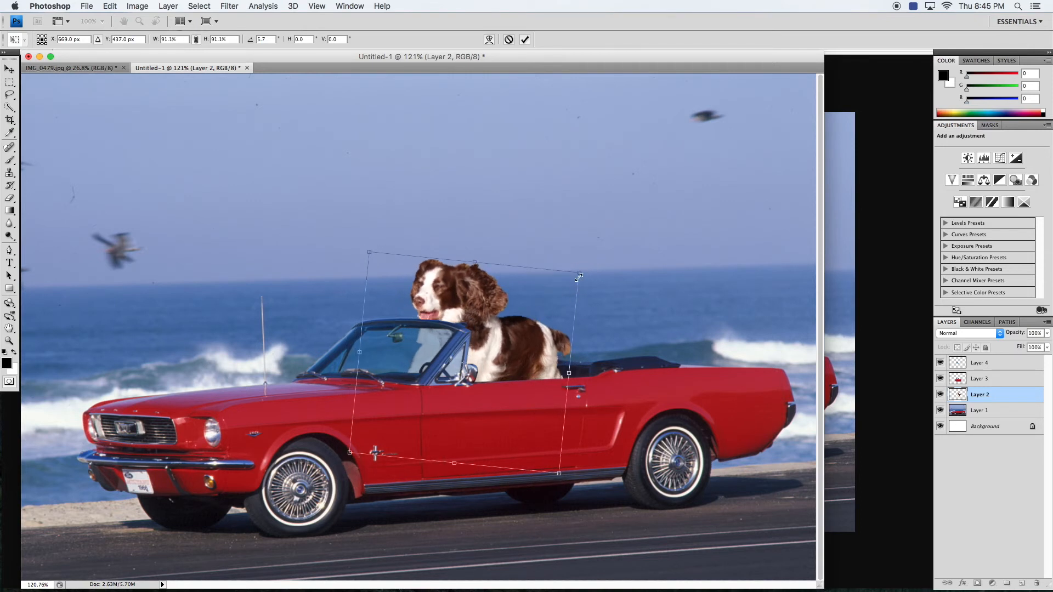
drag(590, 274, 591, 288)
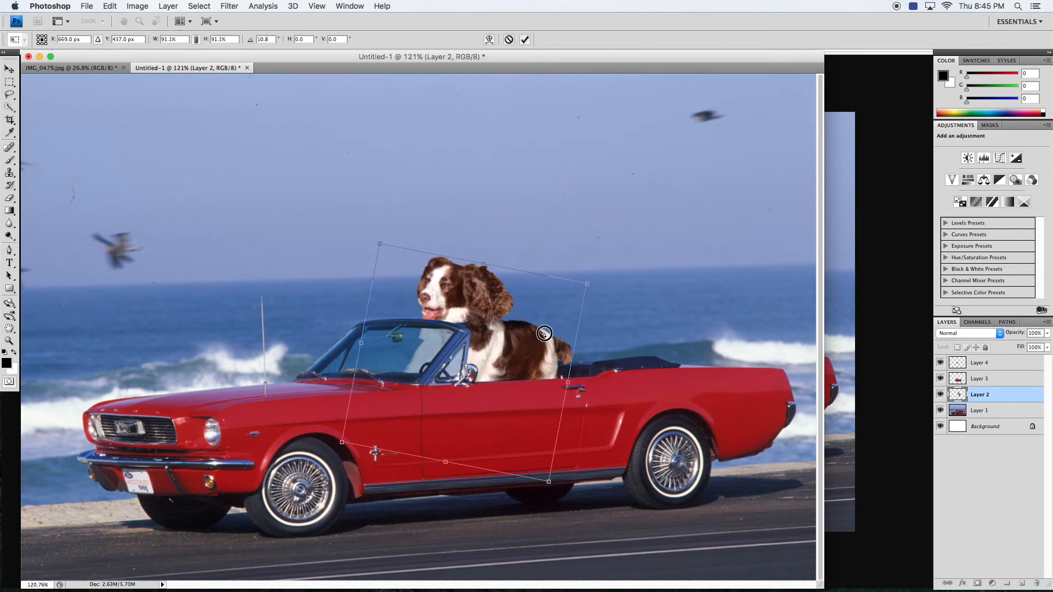
drag(545, 337, 543, 334)
key(Return)
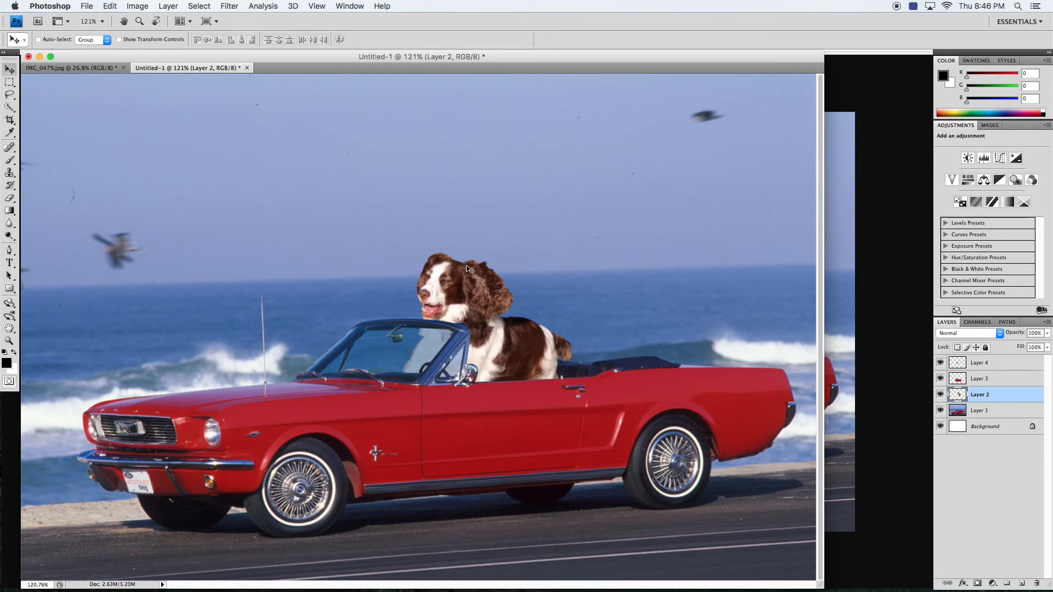
Inspect the cut-out pieces on transparency by hiding Layer 2, Layer 1 and Background, turning Layer 2 and Layer 1 back on
mouse_move(10, 95)
mouse_down()
mouse_move(37, 100)
mouse_move(40, 117)
mouse_move(44, 92)
mouse_up()
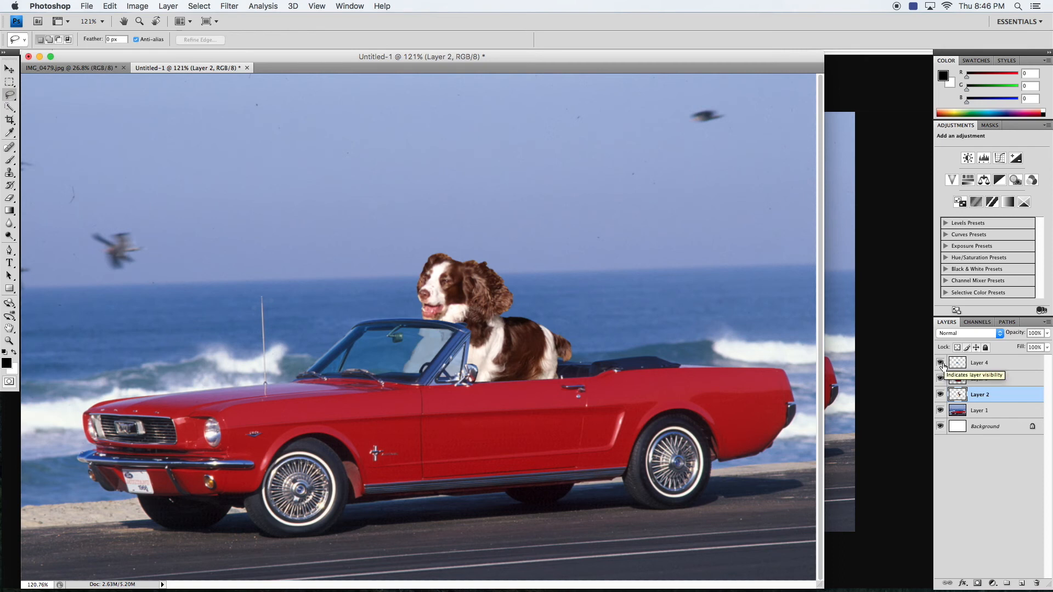
drag(940, 395, 940, 426)
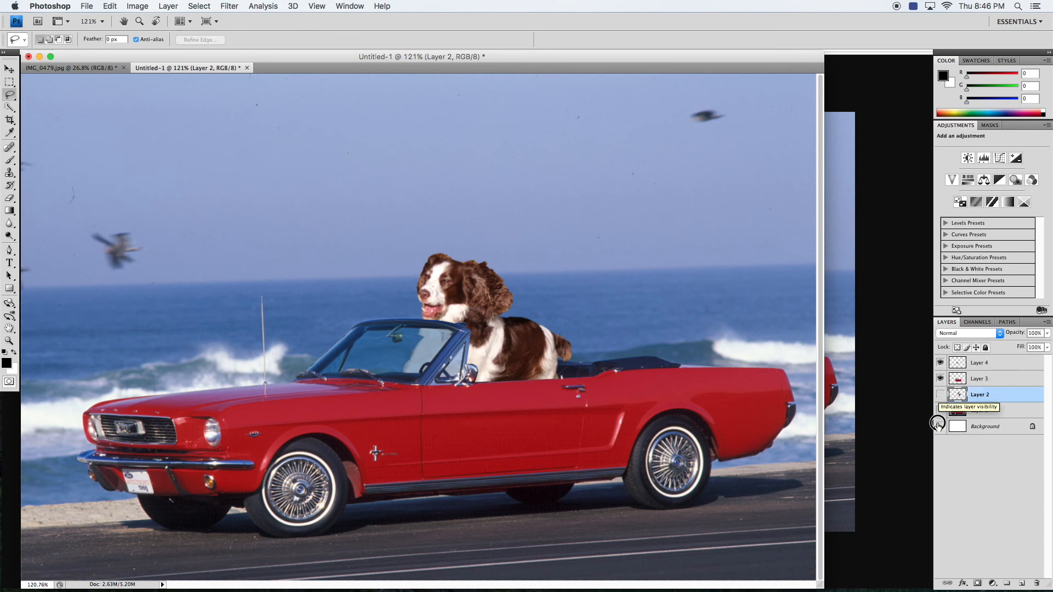
click(941, 395)
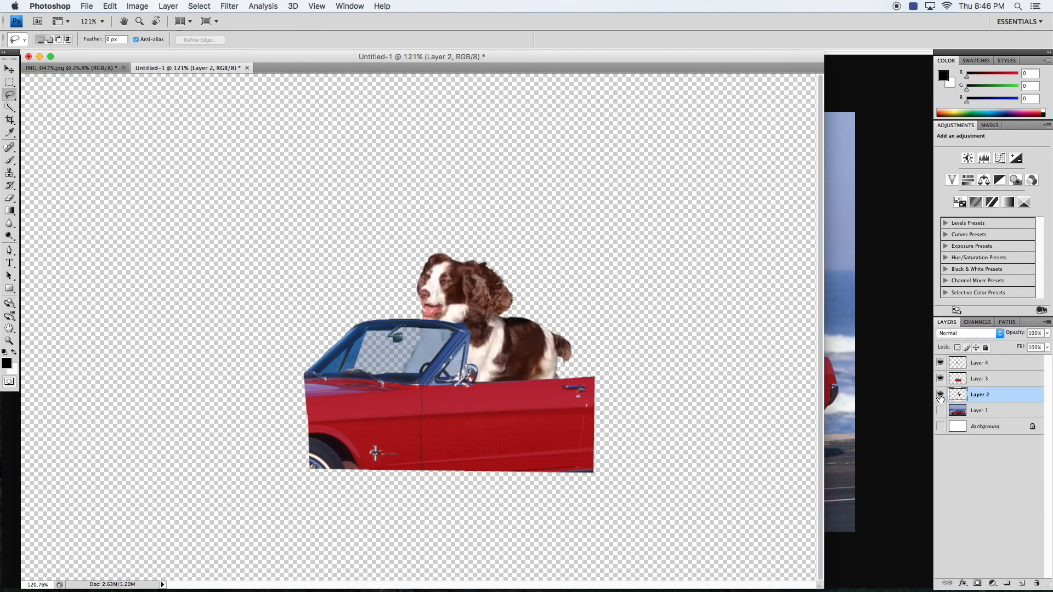
click(940, 410)
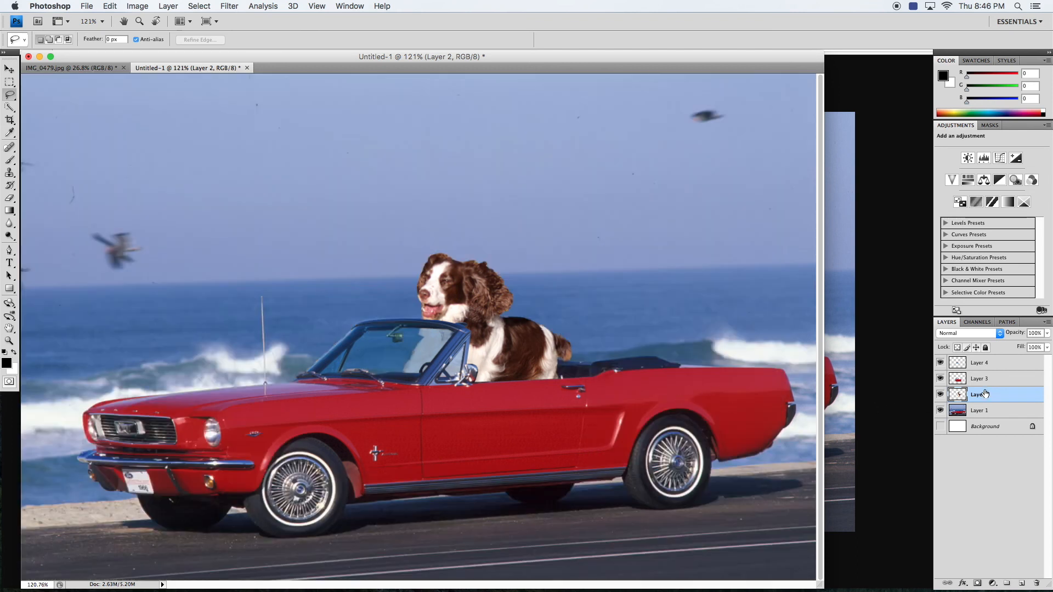
Move the dog on Layer 2 slightly toward the front of the car
key(v)
mouse_move(535, 368)
mouse_down()
mouse_move(523, 361)
mouse_move(537, 368)
mouse_up()
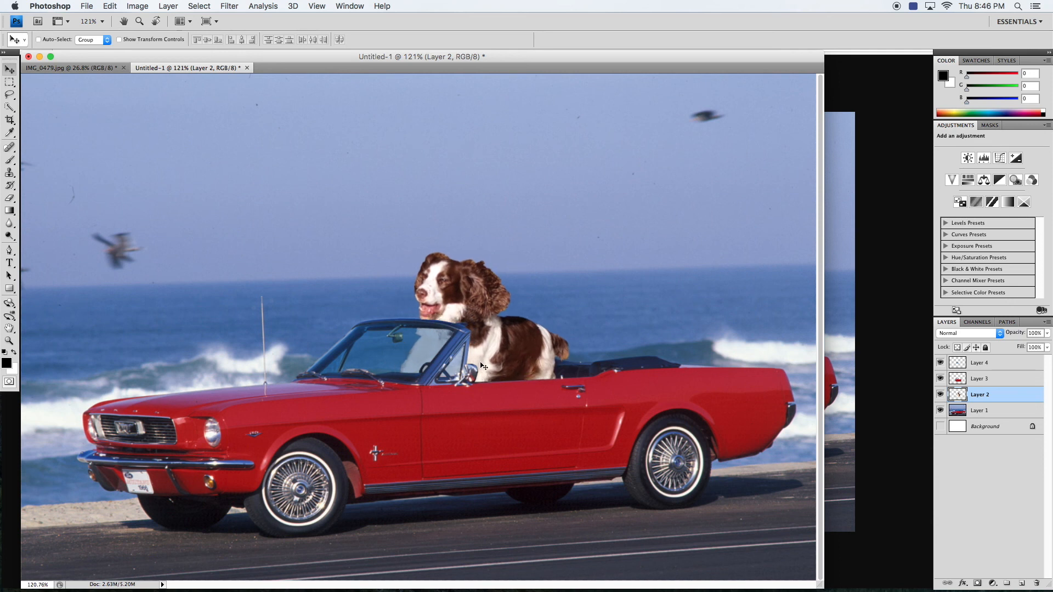